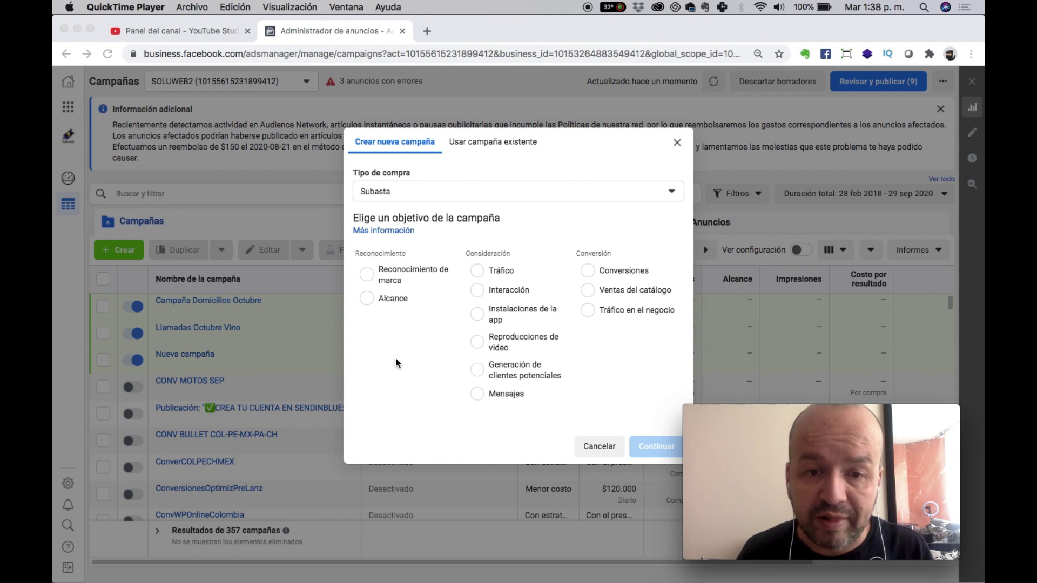
# Create a Tráfico-objective campaign named 'Restaurante Llamadas Octubre'.
pyautogui.click(497, 271)
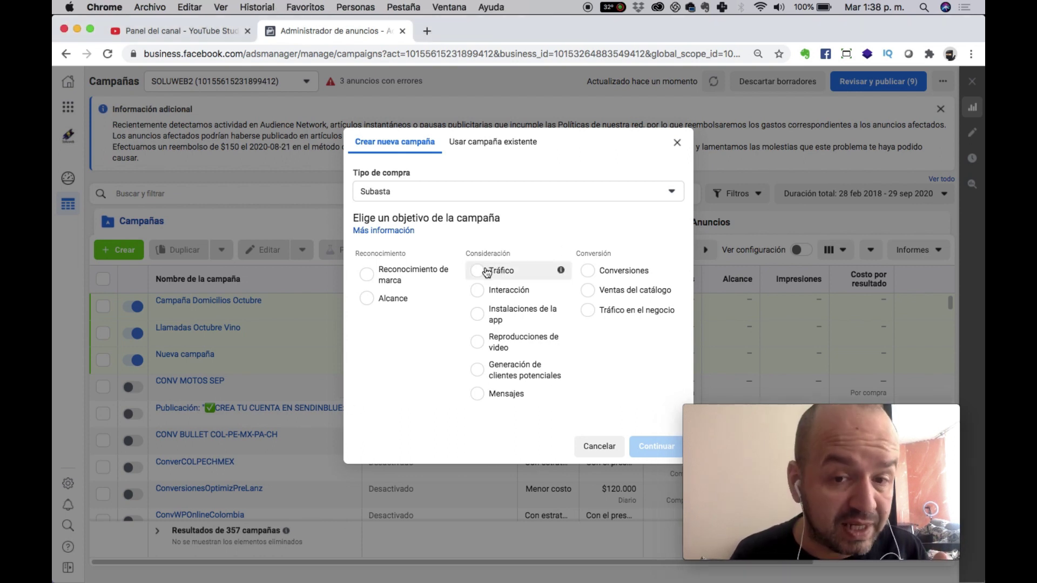
pyautogui.click(487, 271)
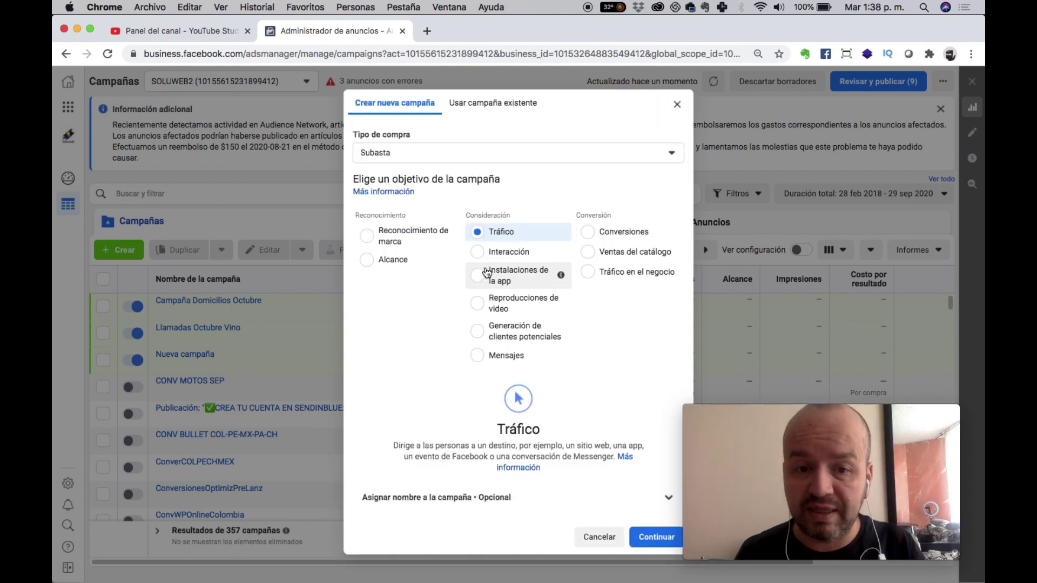
pyautogui.scroll(-1, 535, 419)
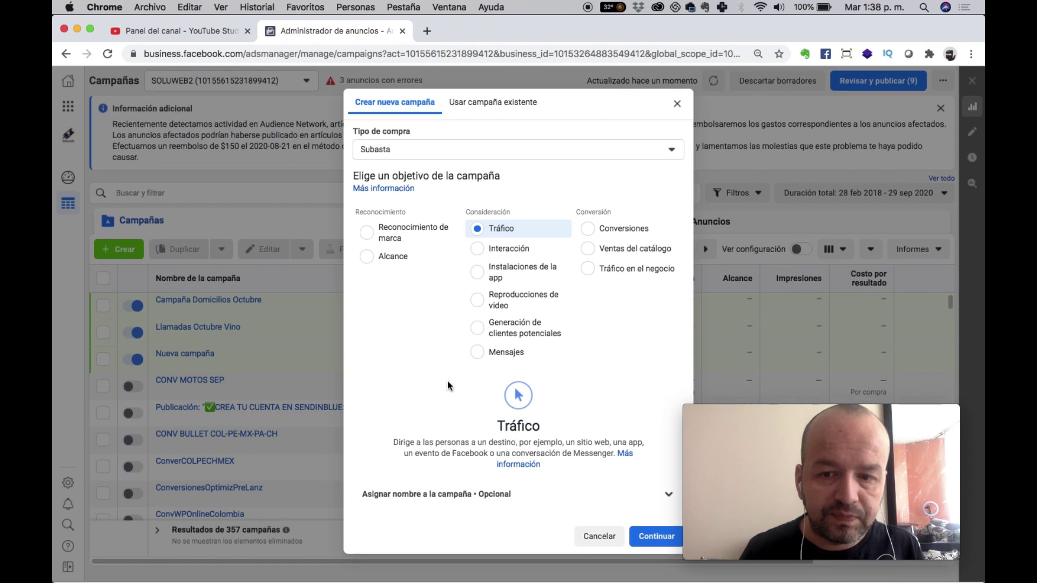
pyautogui.click(462, 498)
pyautogui.scroll(-4, 432, 392)
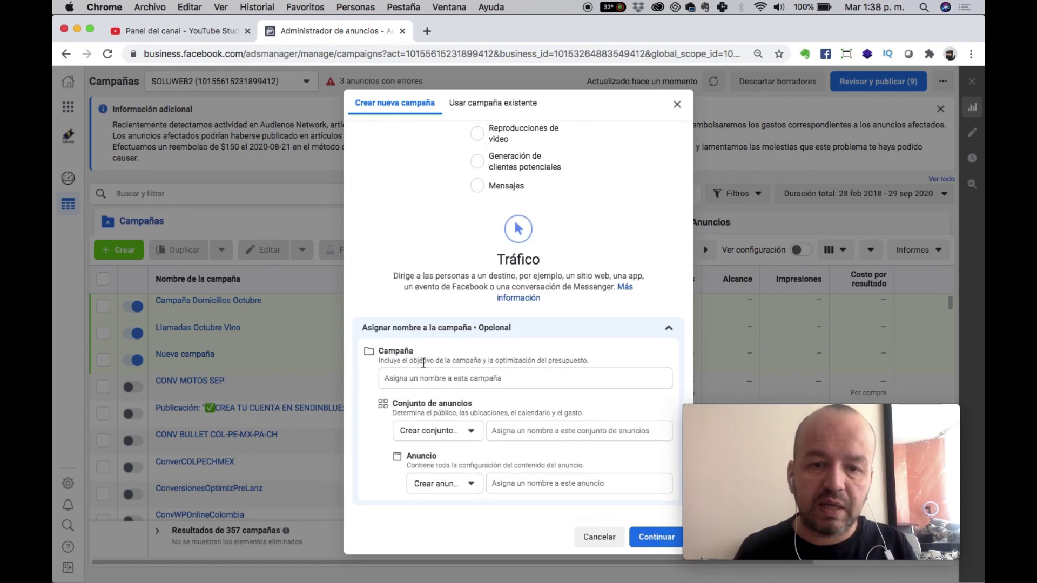
pyautogui.click(412, 377)
pyautogui.write('Restaurante')
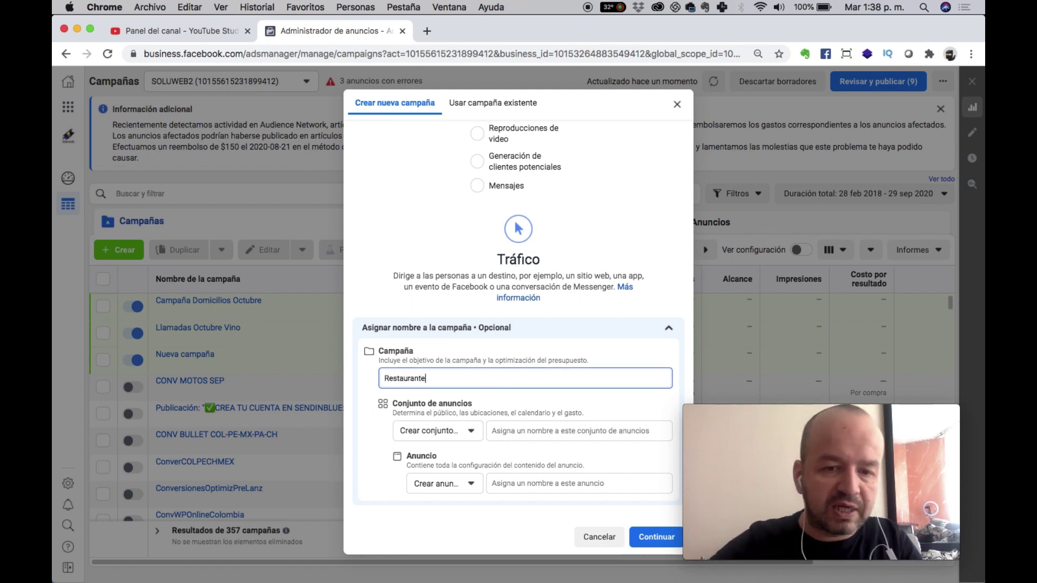
pyautogui.write(' Lla')
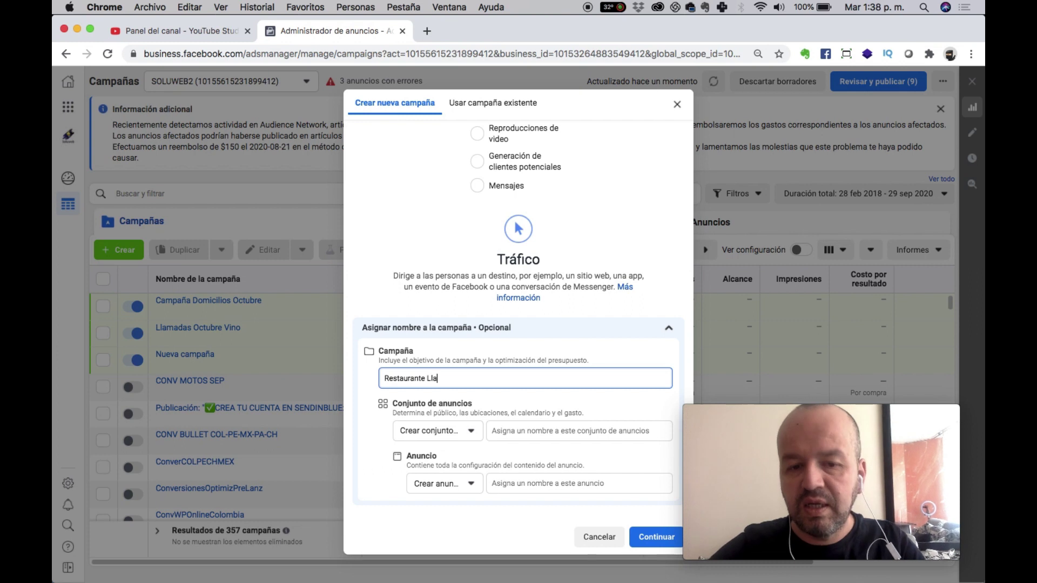
pyautogui.write('madas Octubre')
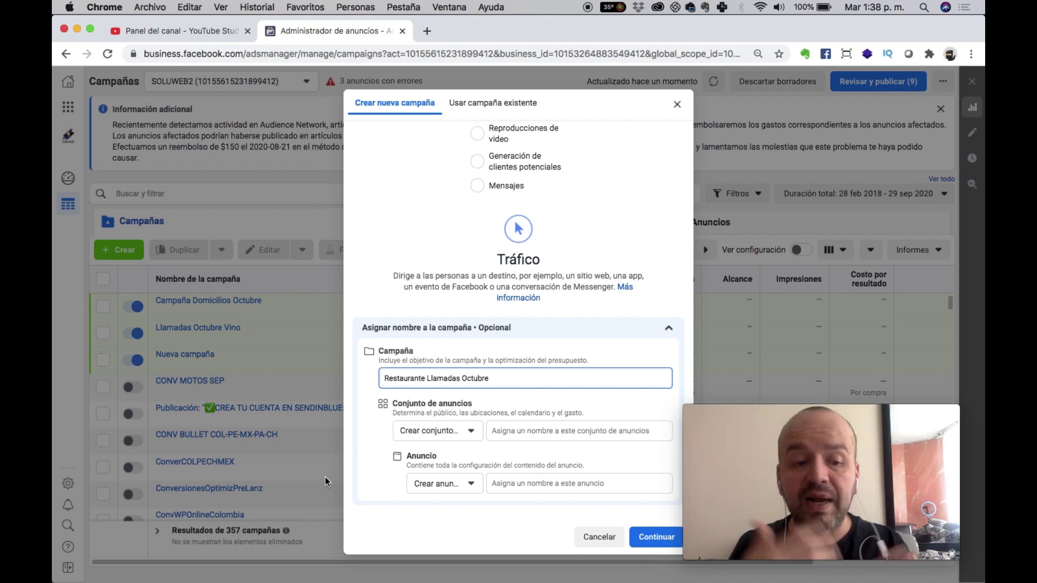
pyautogui.click(654, 535)
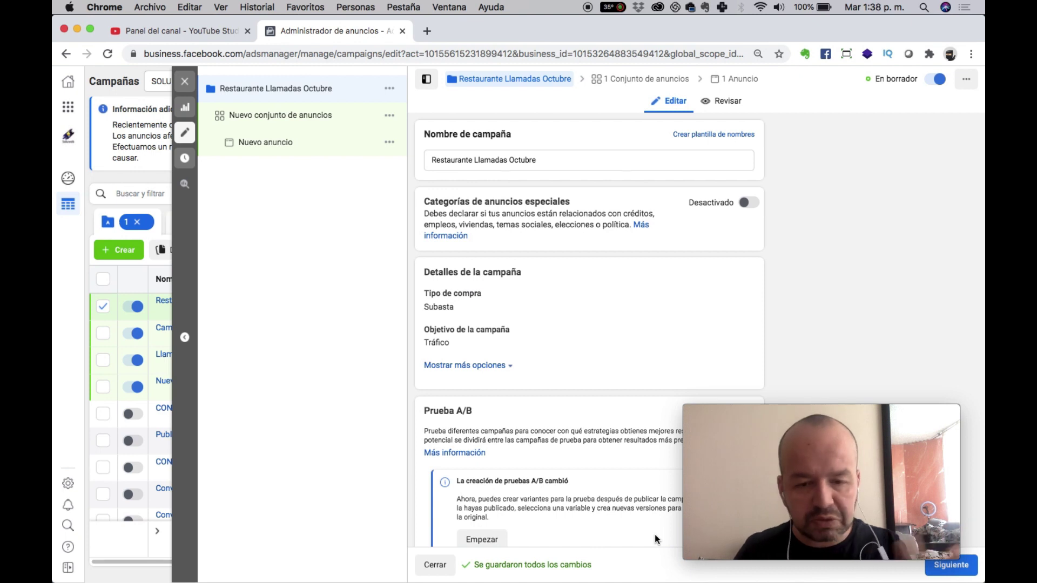
# Continue from the campaign draft to the new ad set's settings page.
pyautogui.scroll(-3, 564, 486)
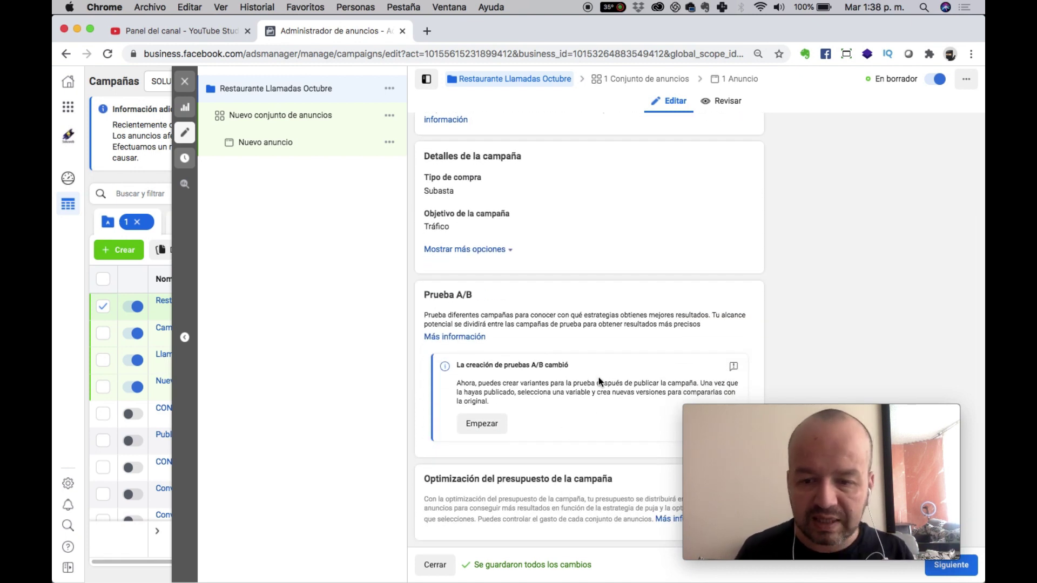
pyautogui.click(975, 564)
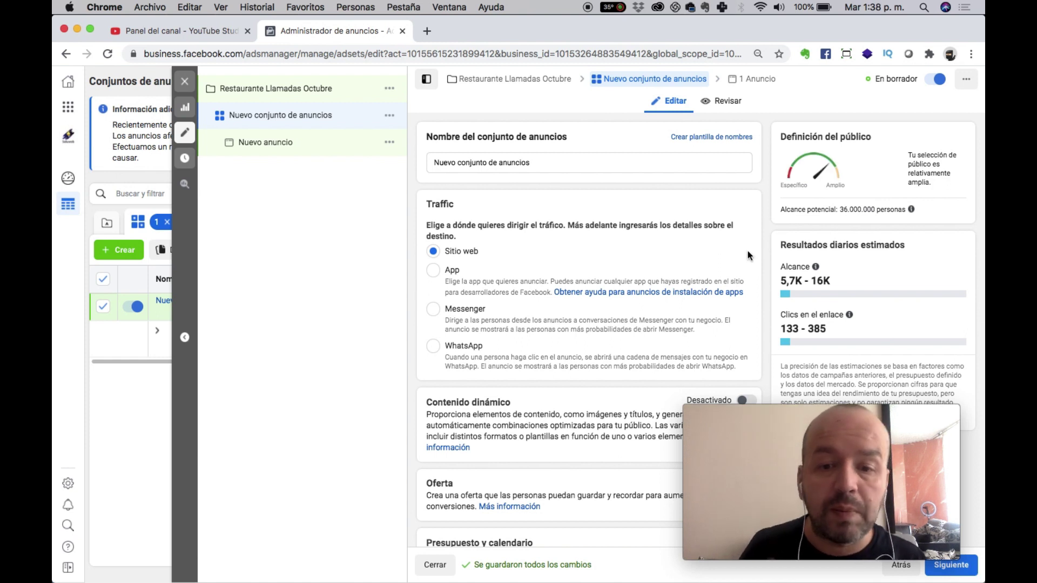
pyautogui.scroll(-2, 458, 200)
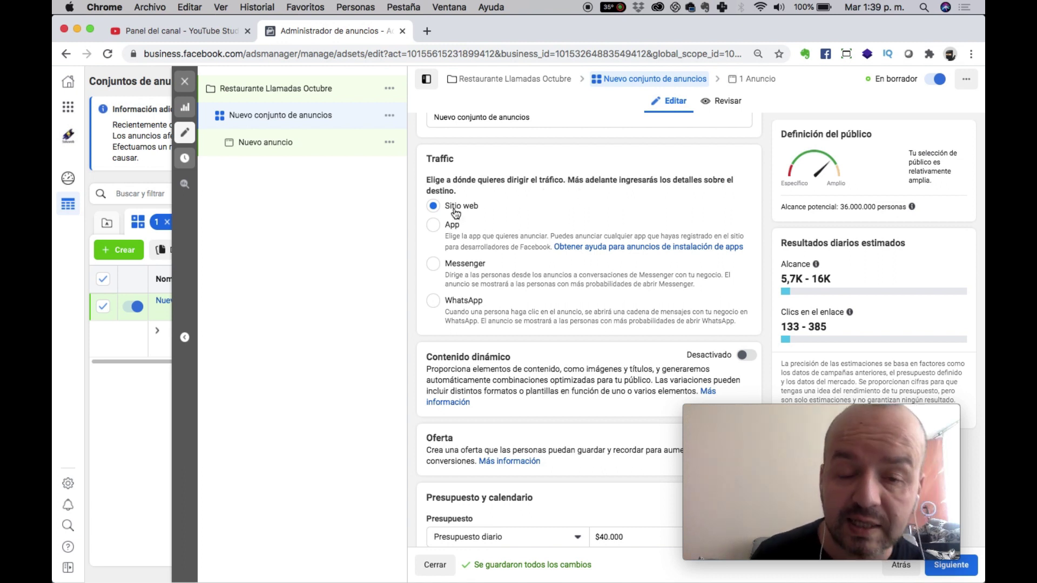
pyautogui.scroll(-1, 560, 241)
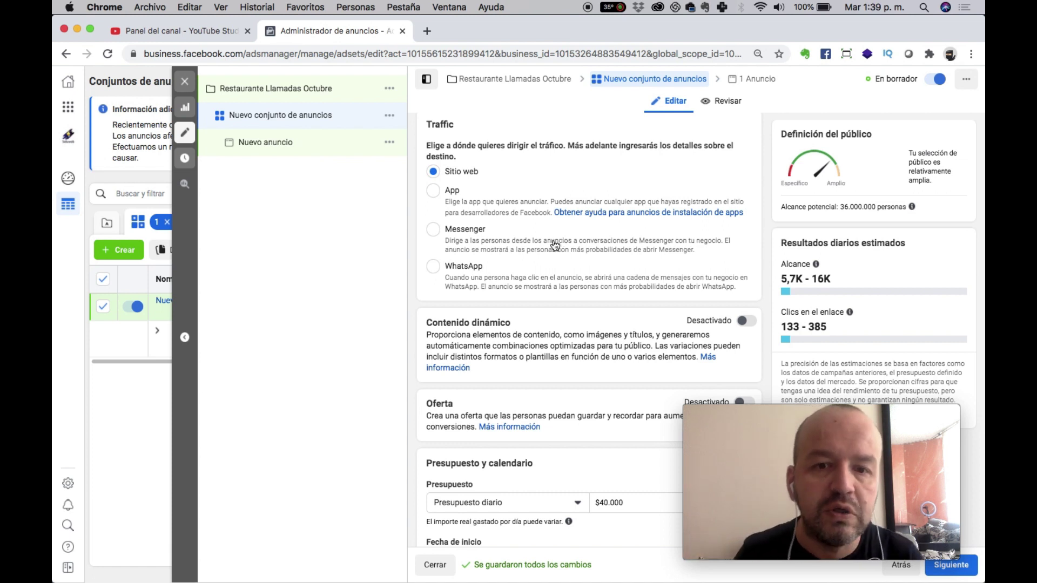
pyautogui.scroll(-4, 555, 245)
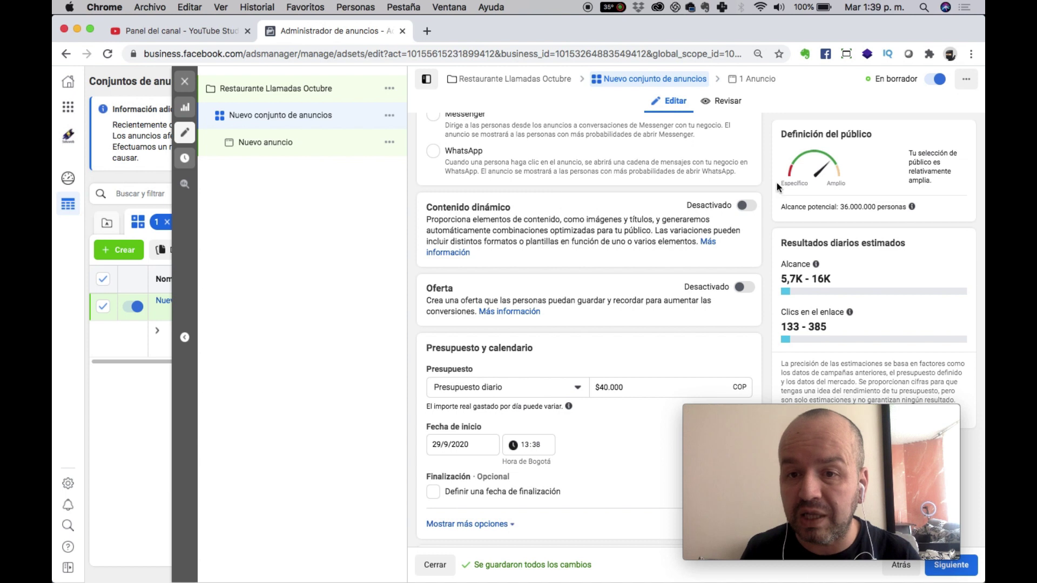
# Switch on the Contenido dinámico toggle and confirm it in the explanation dialog.
pyautogui.click(744, 208)
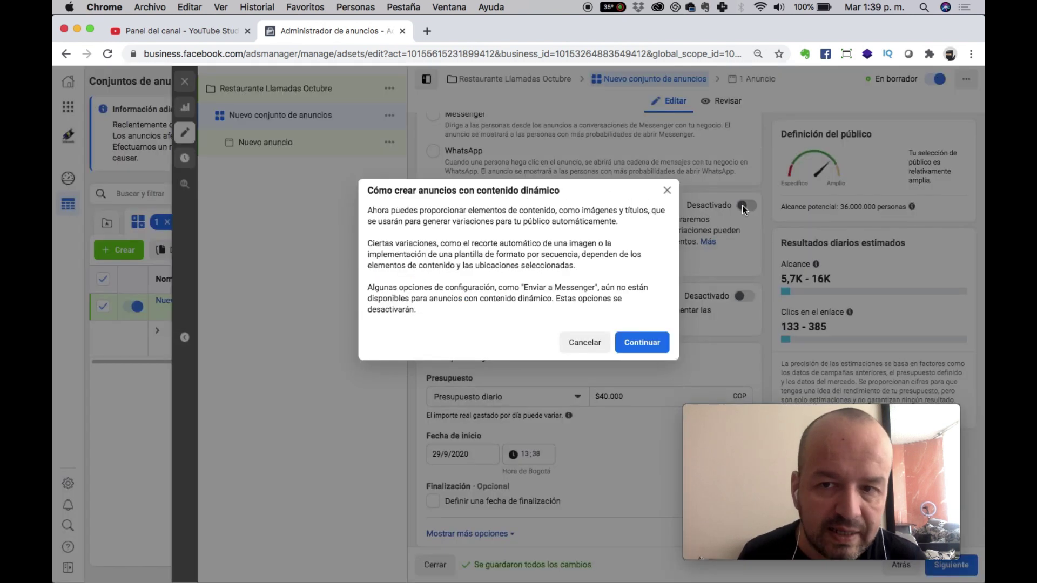
pyautogui.click(648, 345)
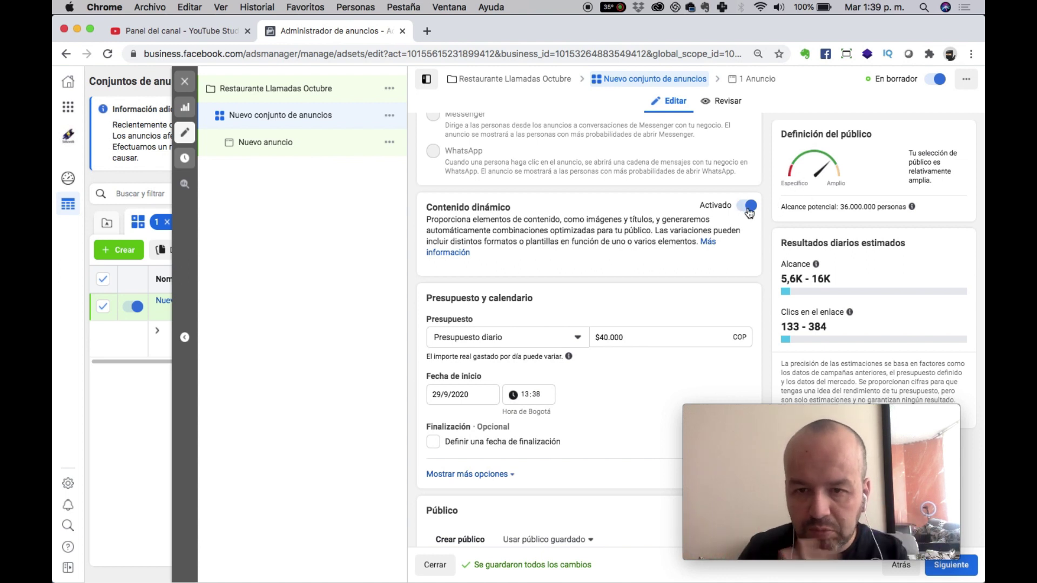
# Replace Colombia with Bogotá, Distrito Especial as the location, set to Solo ciudad actual.
pyautogui.scroll(-6, 593, 489)
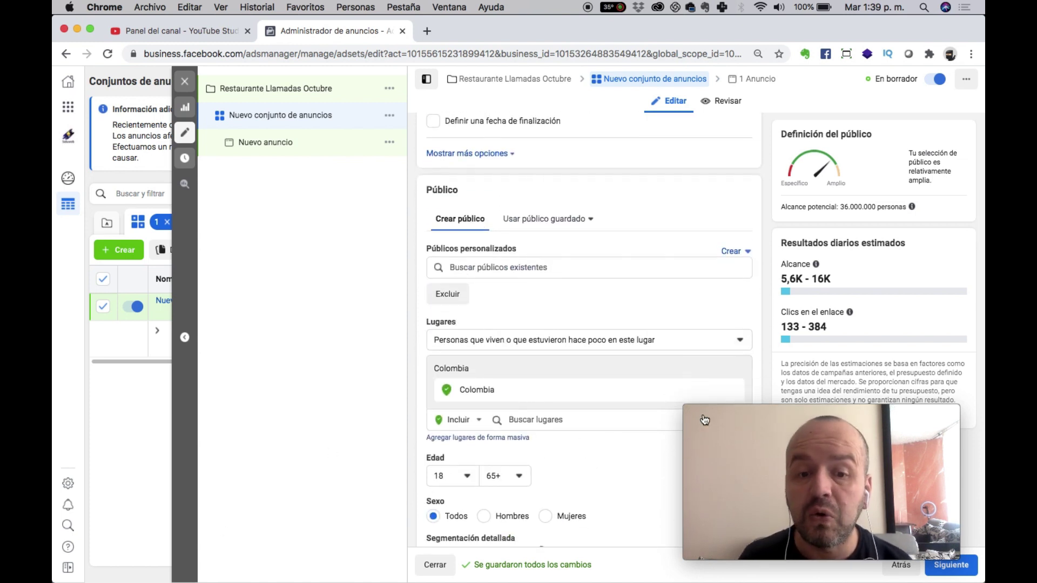
pyautogui.click(570, 420)
pyautogui.write('bogot')
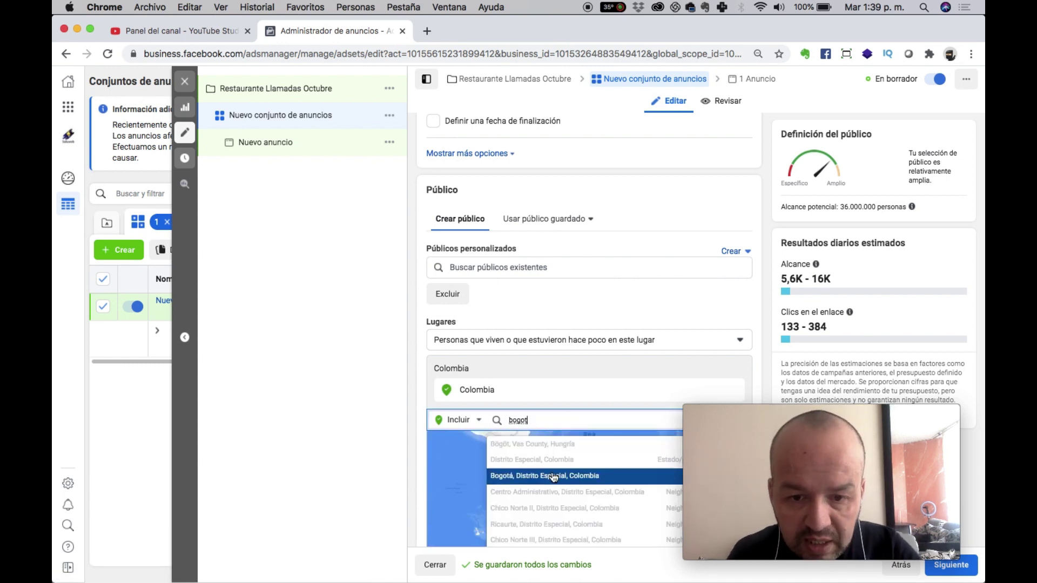
pyautogui.click(552, 474)
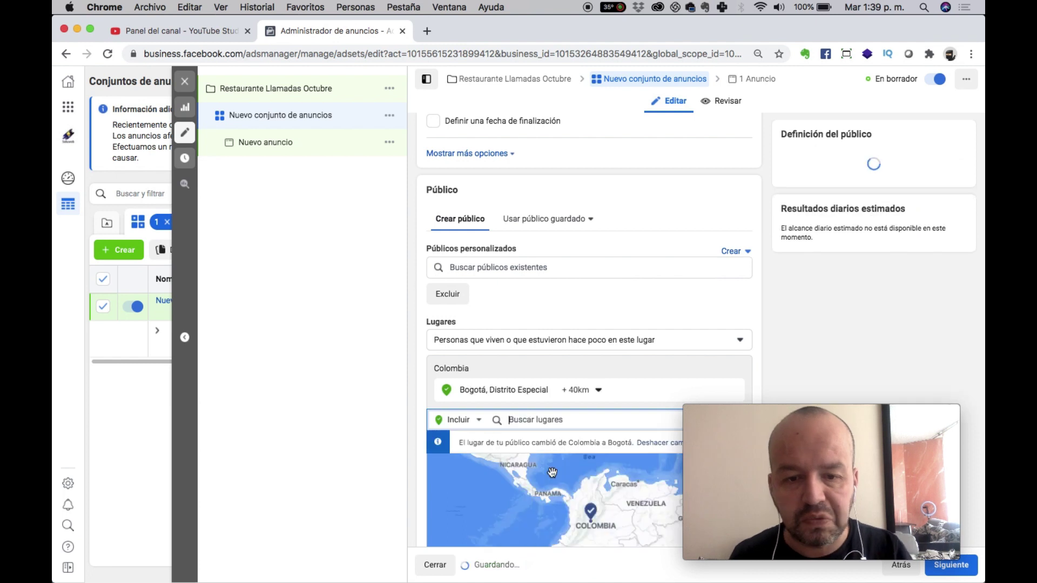
pyautogui.click(594, 390)
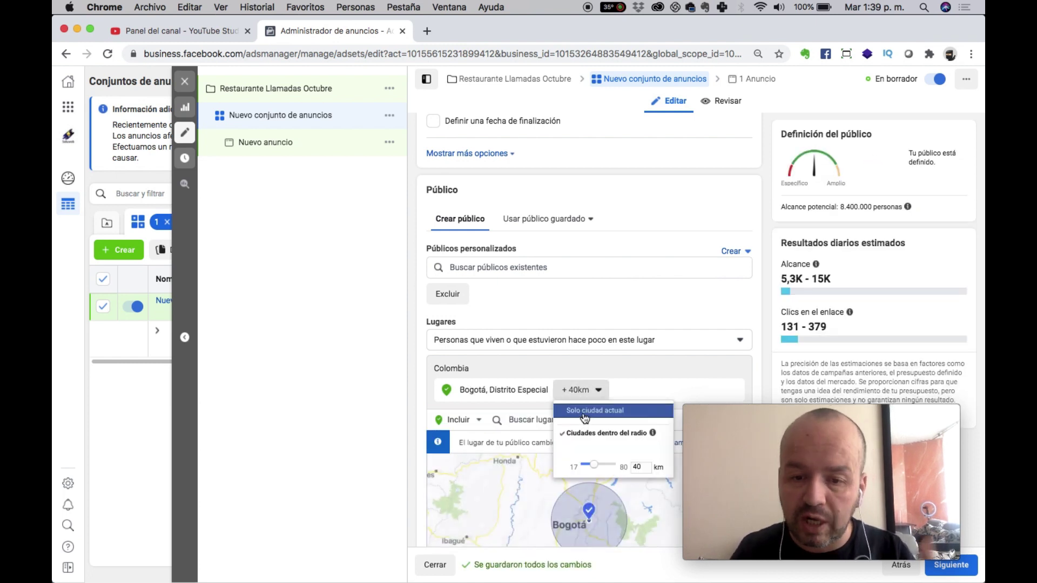
pyautogui.click(583, 412)
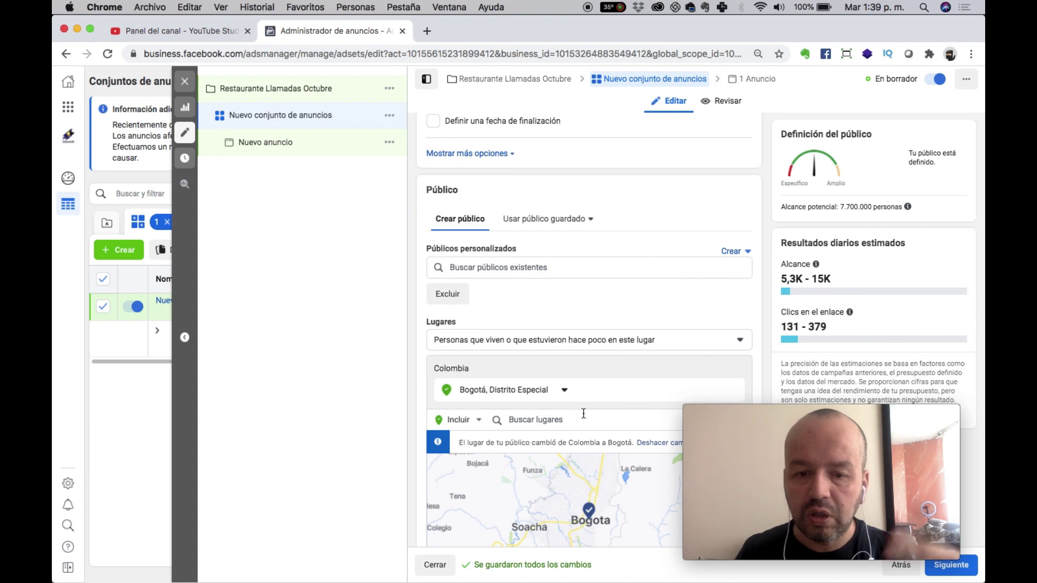
# Zoom and pan the map in on northern Bogotá around Calle 100.
pyautogui.scroll(-3, 583, 416)
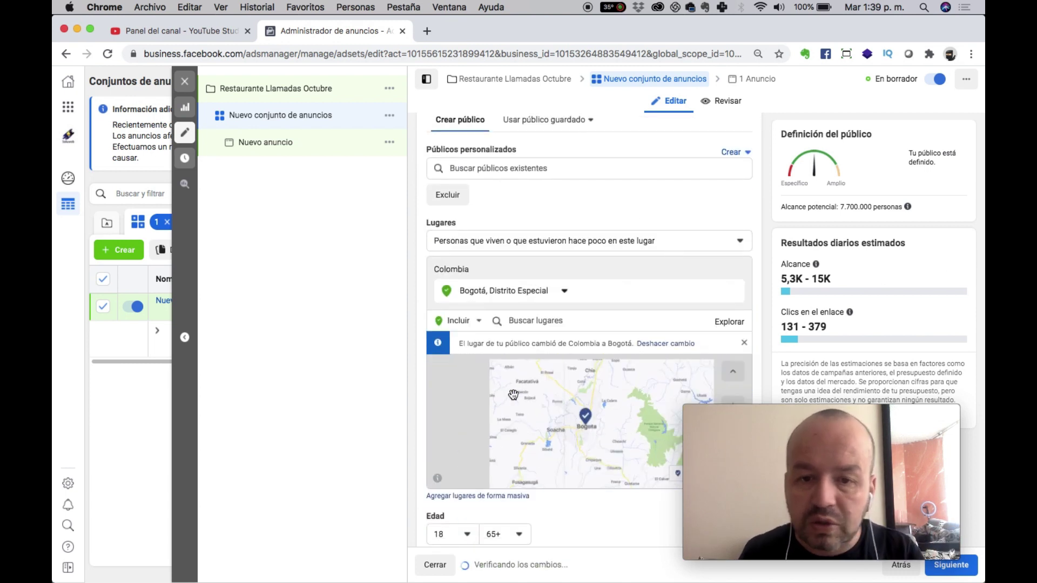
pyautogui.scroll(-3, 811, 327)
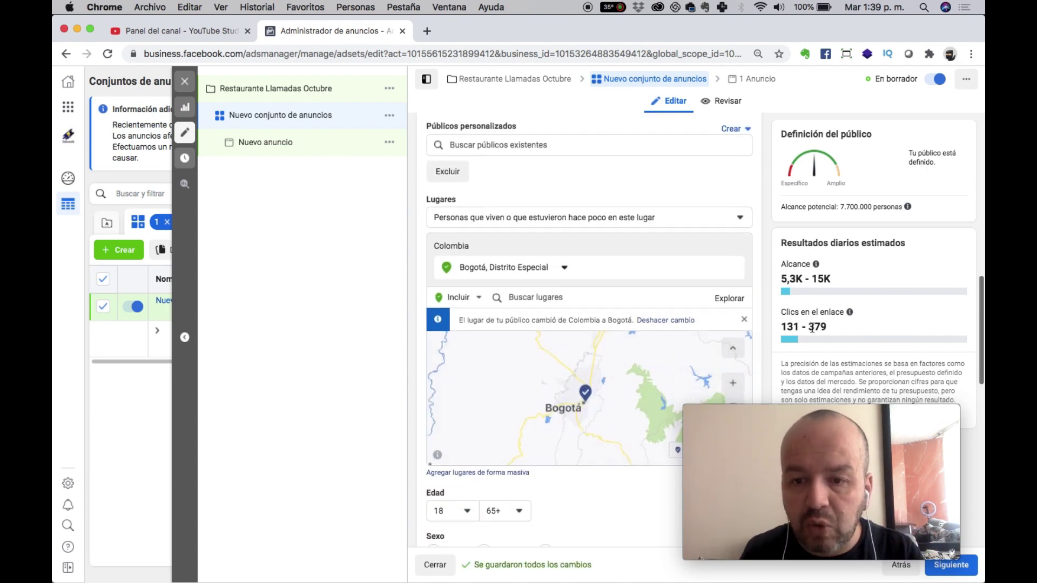
pyautogui.click(735, 281)
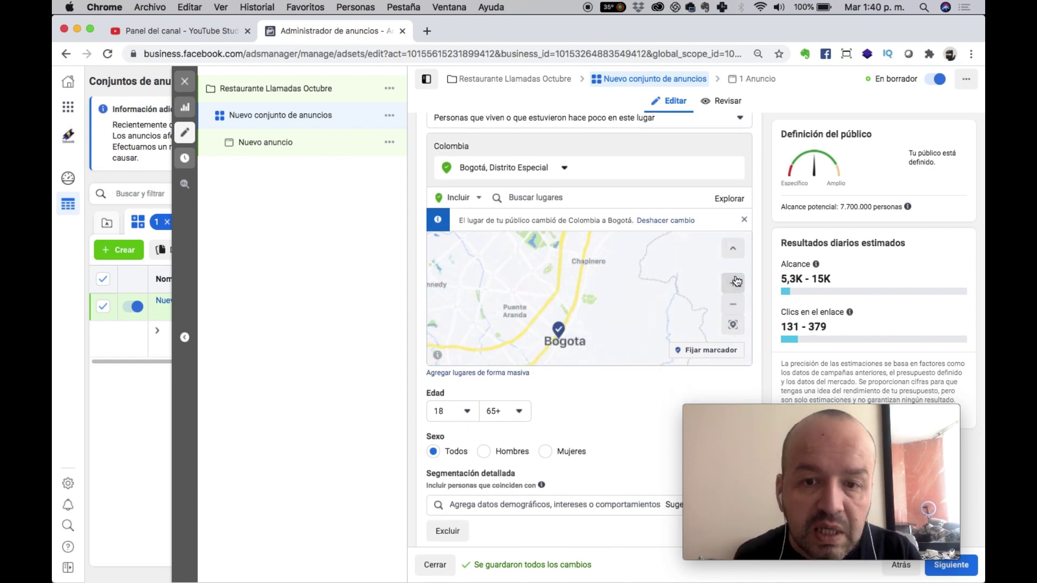
pyautogui.click(531, 290)
pyautogui.moveTo(531, 290); pyautogui.dragTo(542, 363)
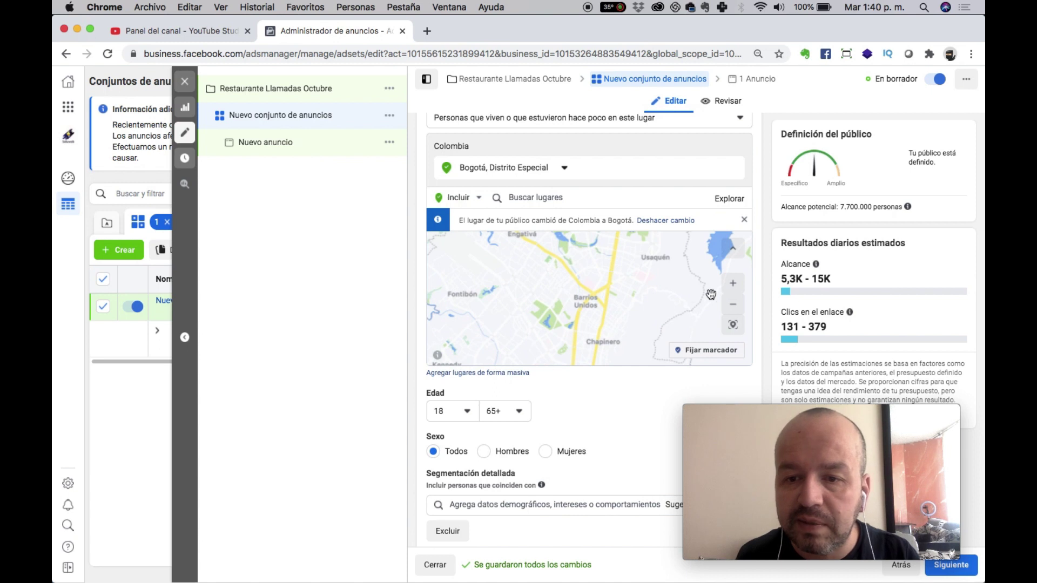
pyautogui.click(732, 284)
pyautogui.moveTo(648, 243); pyautogui.dragTo(584, 358)
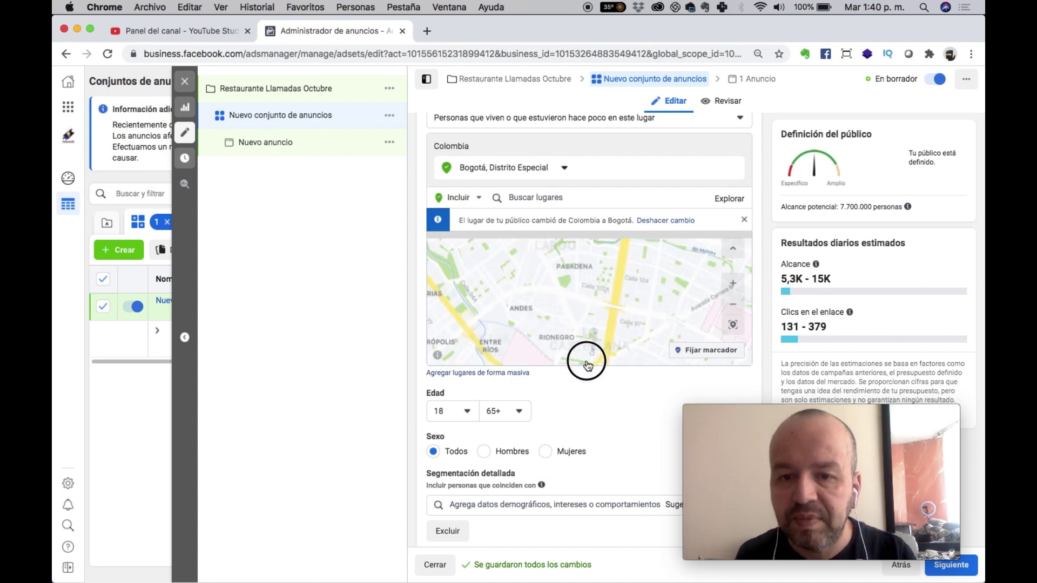
pyautogui.click(733, 284)
pyautogui.click(733, 285)
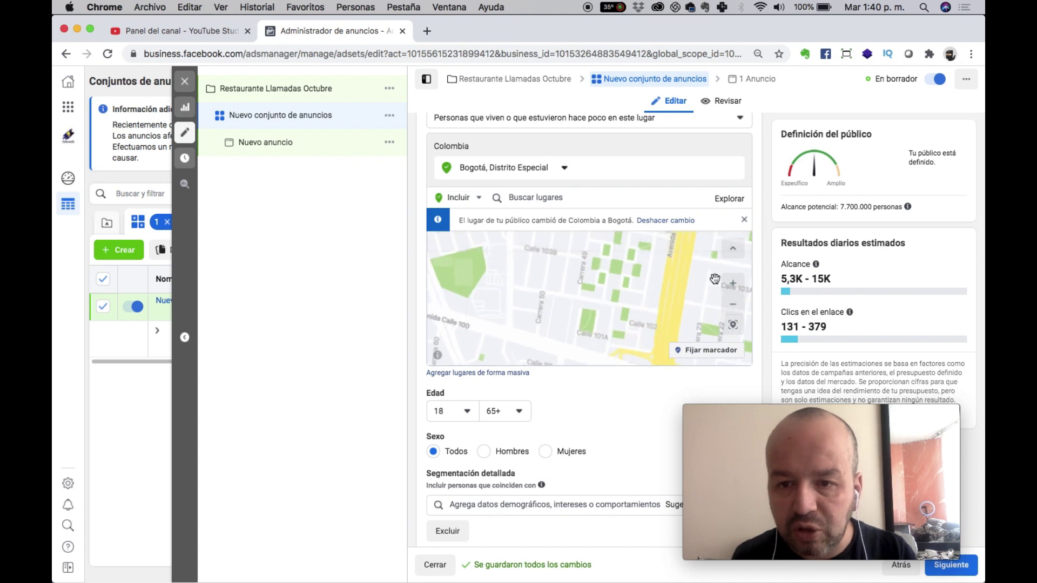
pyautogui.click(732, 283)
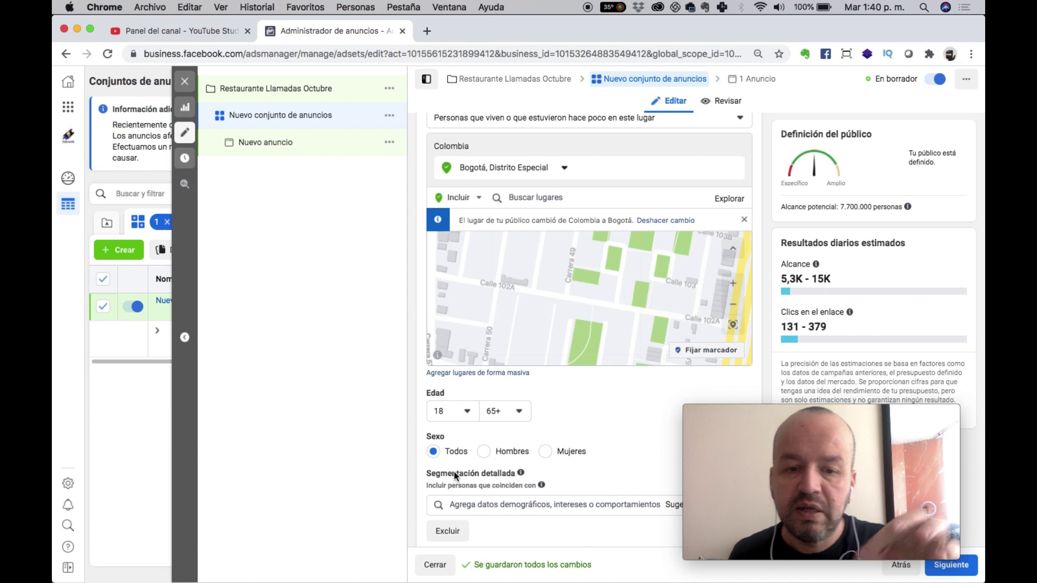
# Drop a pin near Carrera 49 at (4.6900, -74.0601) with a 2 km radius.
pyautogui.click(722, 356)
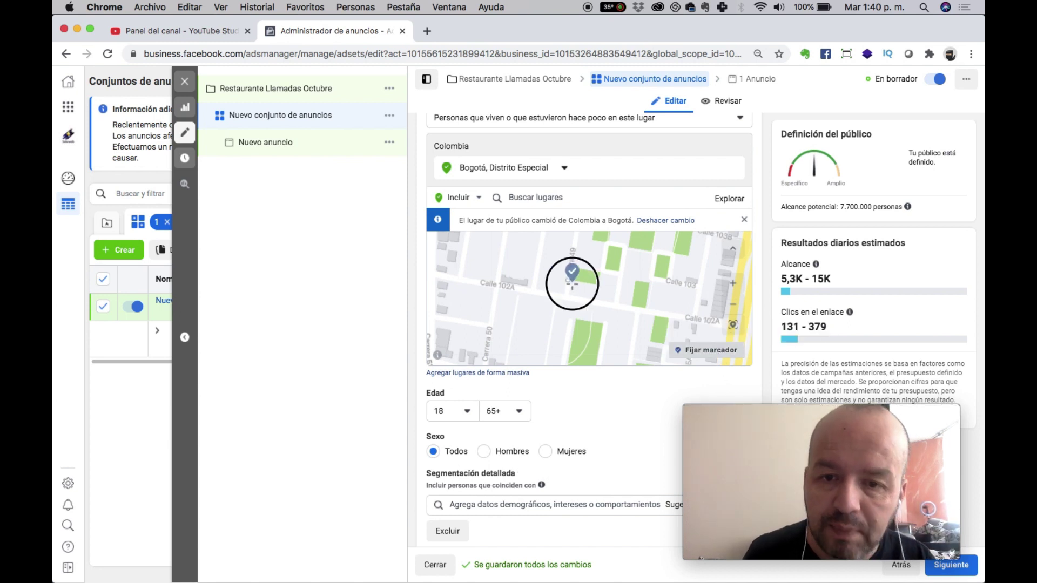
pyautogui.click(572, 282)
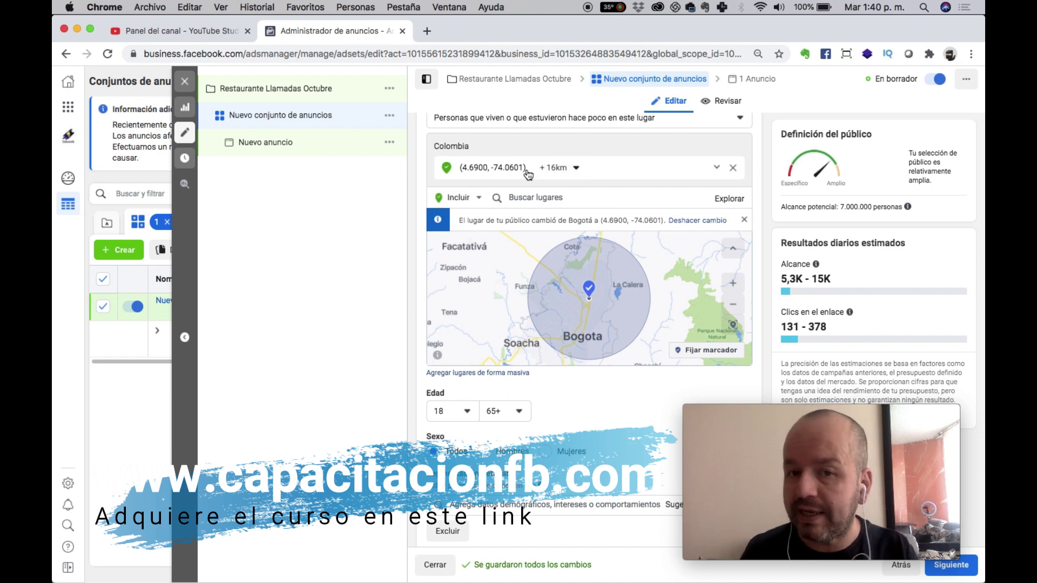
pyautogui.click(573, 167)
pyautogui.moveTo(552, 206)
pyautogui.mouseDown()
pyautogui.moveTo(544, 206)
pyautogui.moveTo(561, 203)
pyautogui.moveTo(550, 205)
pyautogui.mouseUp()
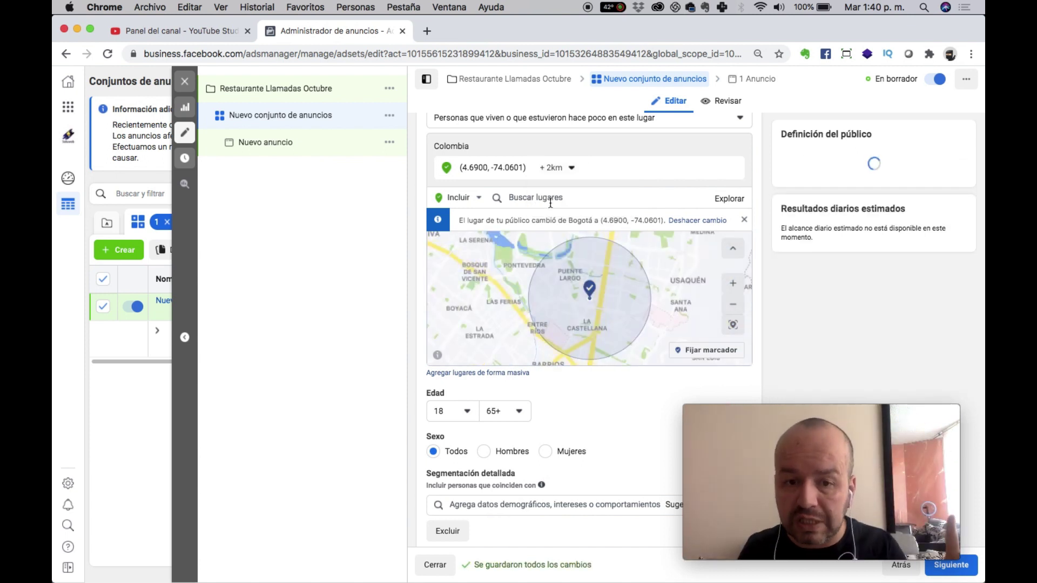
# Pin a second location near Prado Veraniego (4.7298, -74.0795) with a 1 km radius.
pyautogui.moveTo(510, 277); pyautogui.dragTo(707, 285)
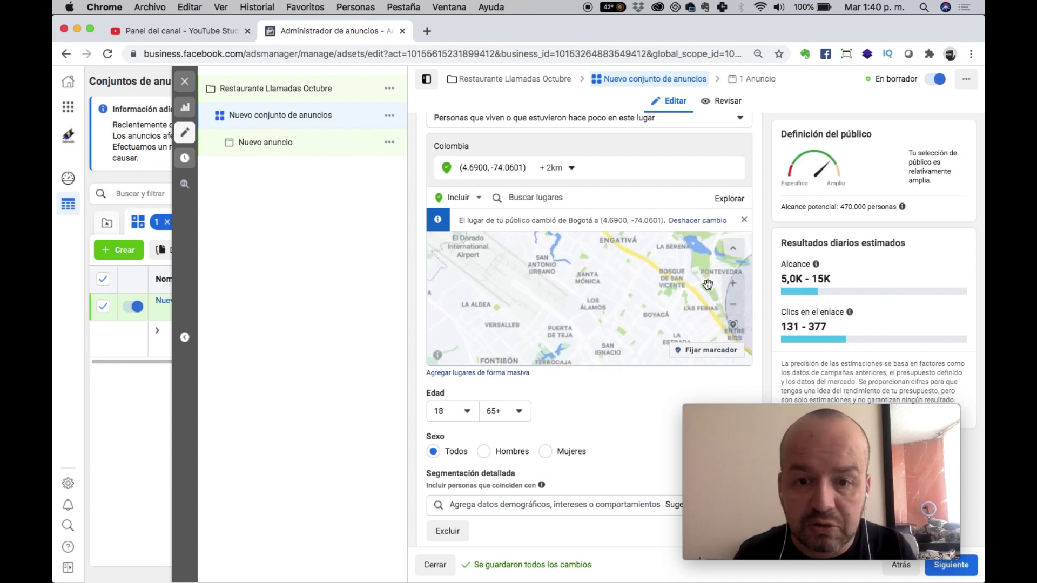
pyautogui.moveTo(565, 267); pyautogui.dragTo(448, 358)
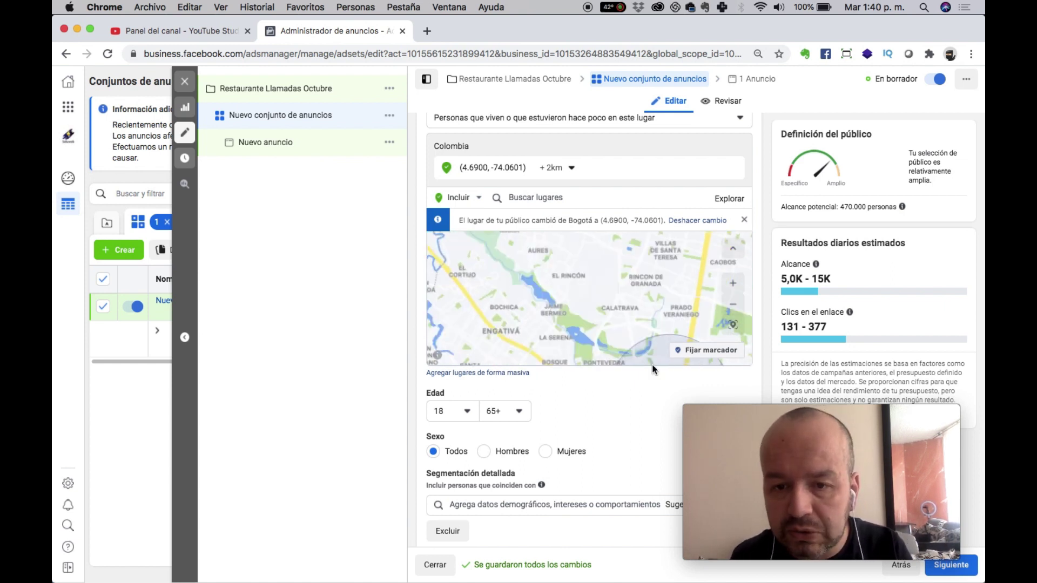
pyautogui.click(707, 350)
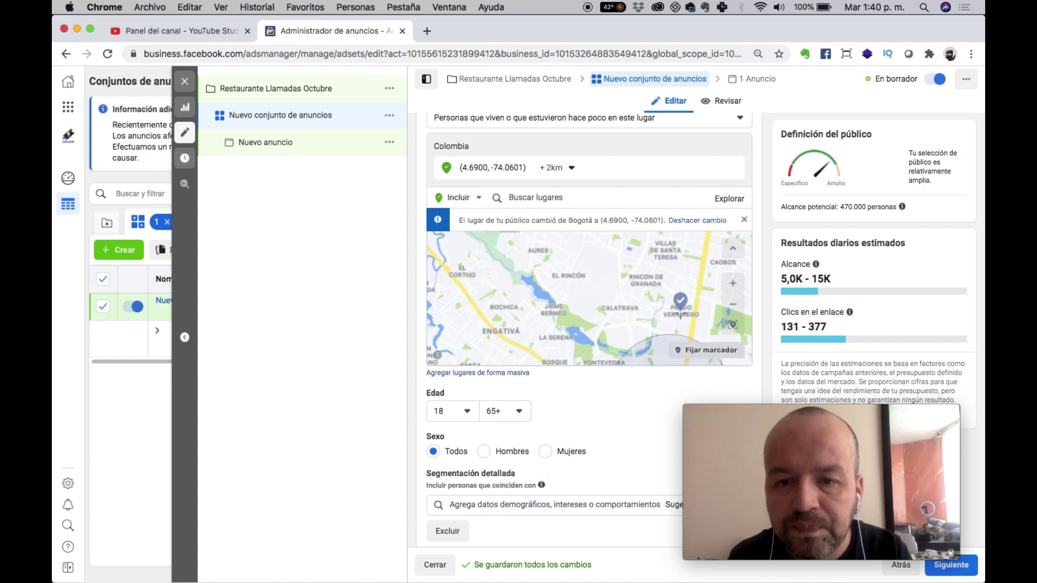
pyautogui.click(611, 262)
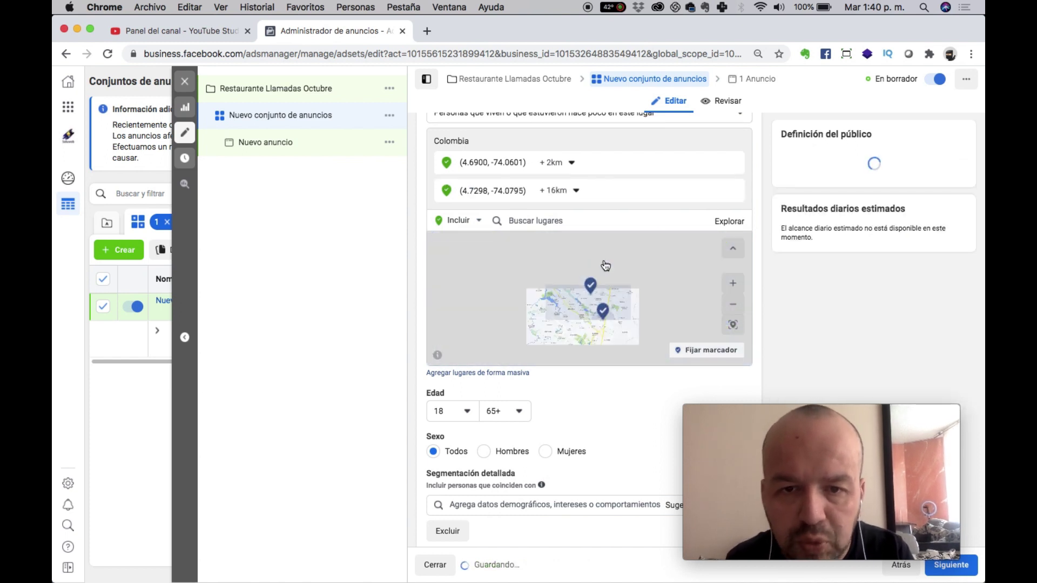
pyautogui.click(575, 194)
pyautogui.moveTo(549, 232); pyautogui.dragTo(547, 232)
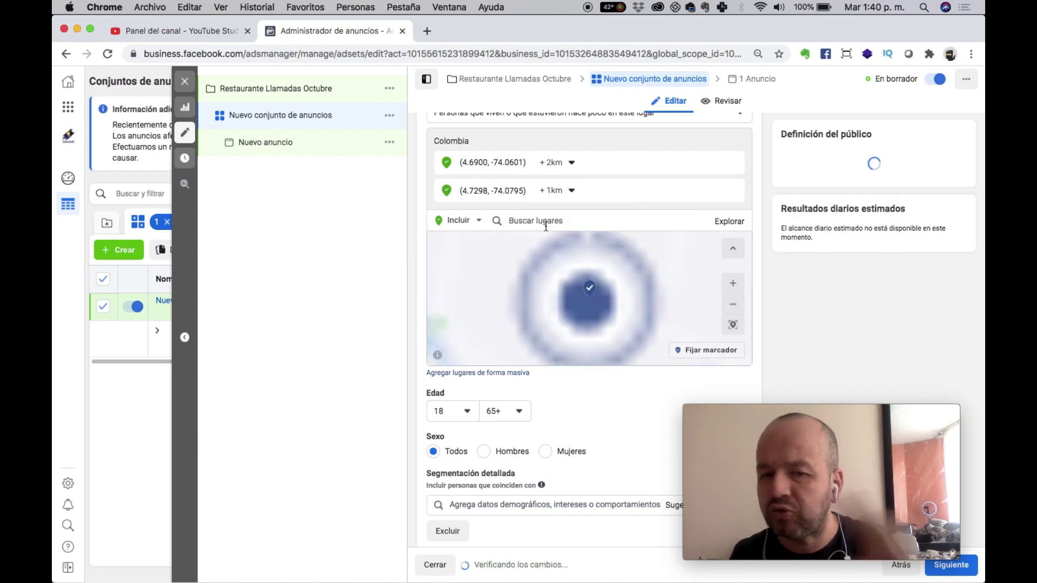
pyautogui.click(733, 304)
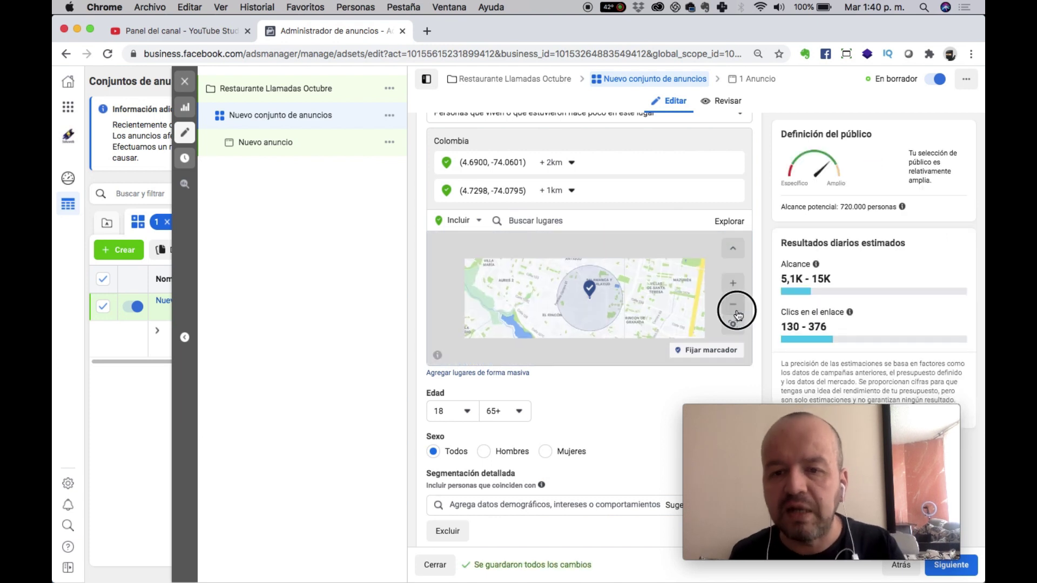
pyautogui.click(732, 304)
pyautogui.click(736, 311)
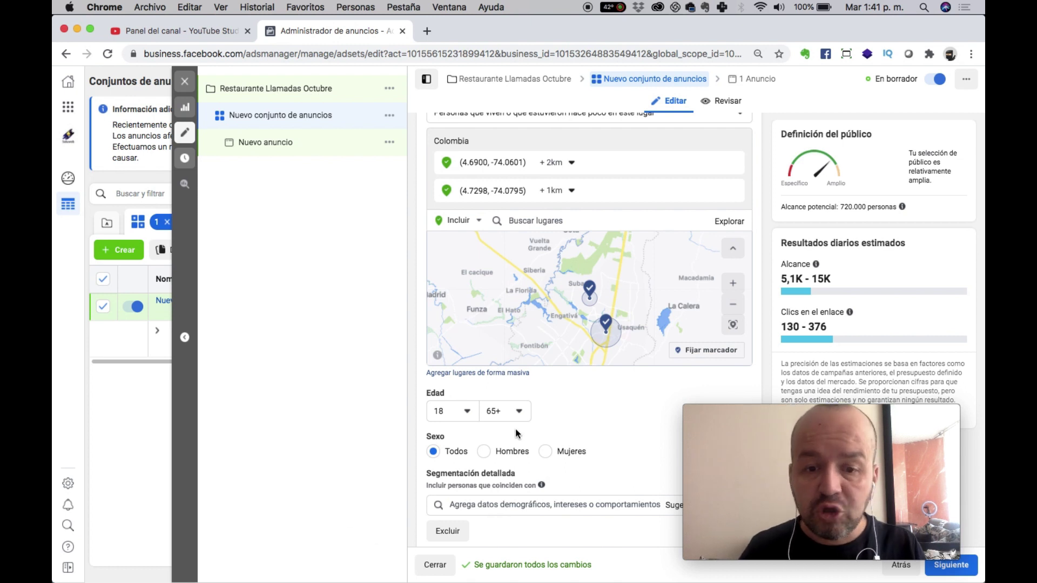
# Set the maximum age to 35 and choose Mujeres under Sexo.
pyautogui.click(516, 412)
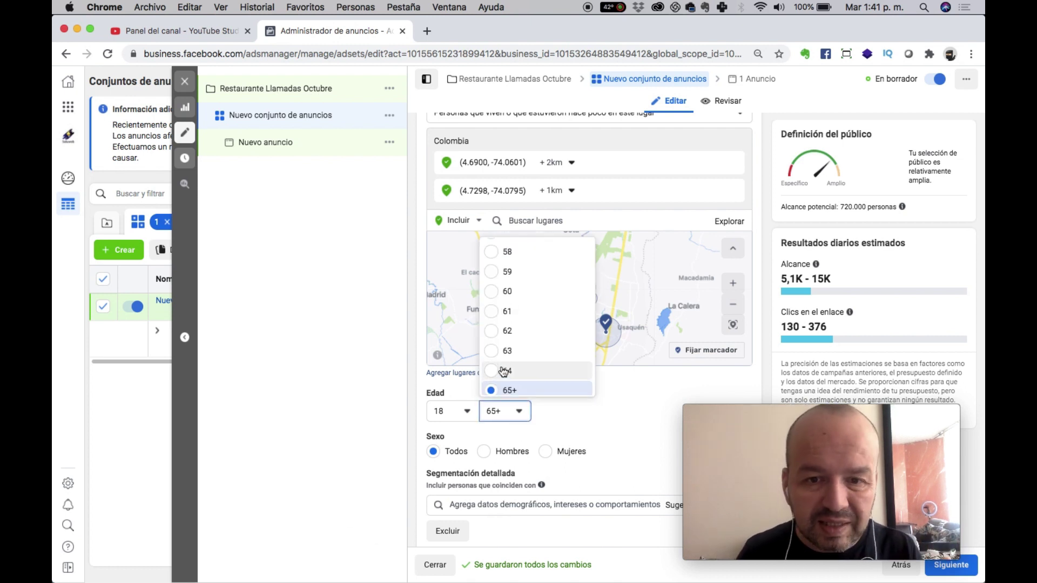
pyautogui.scroll(1, 507, 303)
pyautogui.scroll(8, 508, 304)
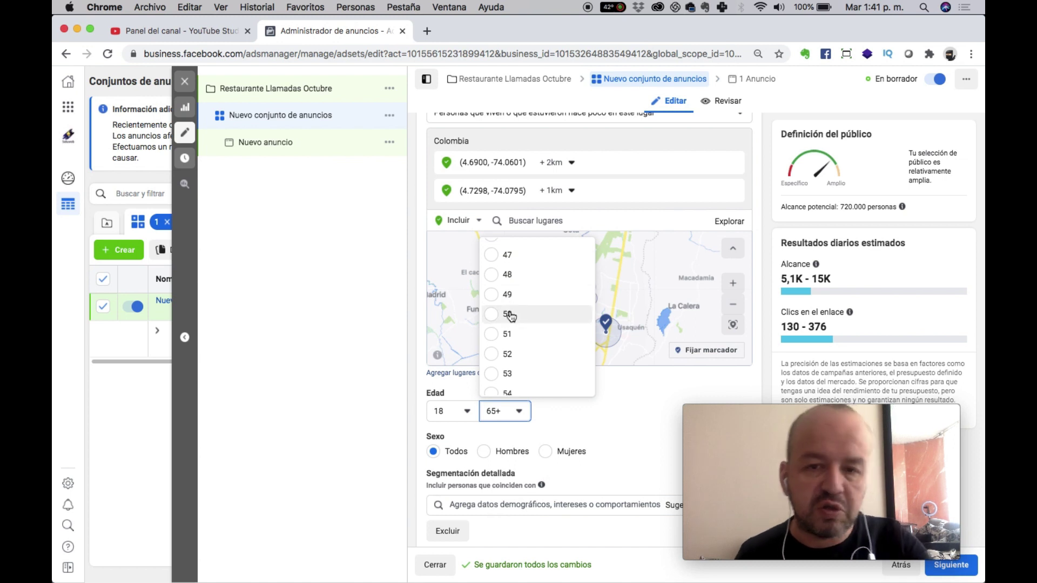
pyautogui.scroll(1, 516, 312)
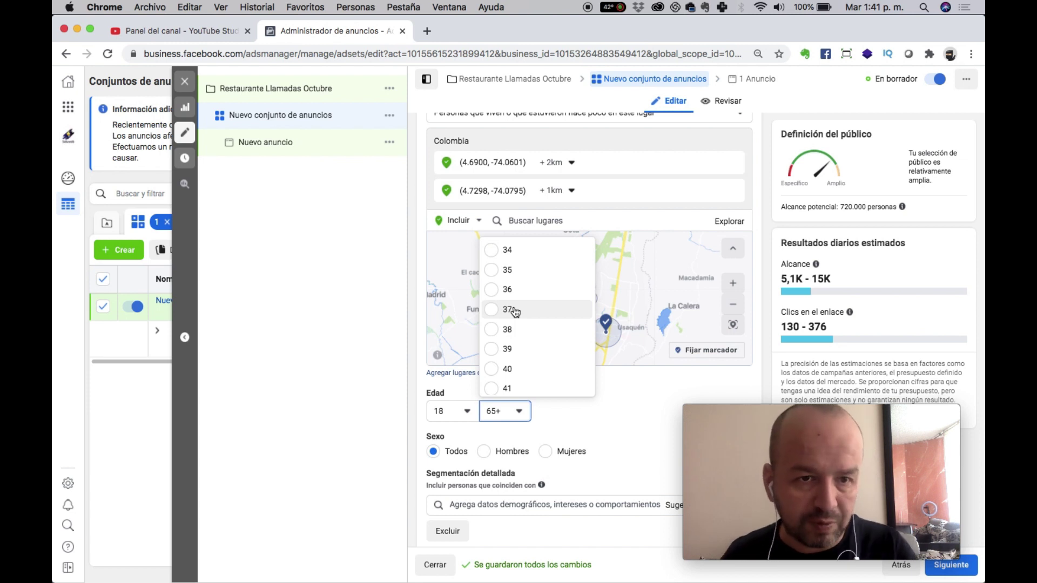
pyautogui.scroll(1, 513, 312)
pyautogui.click(517, 293)
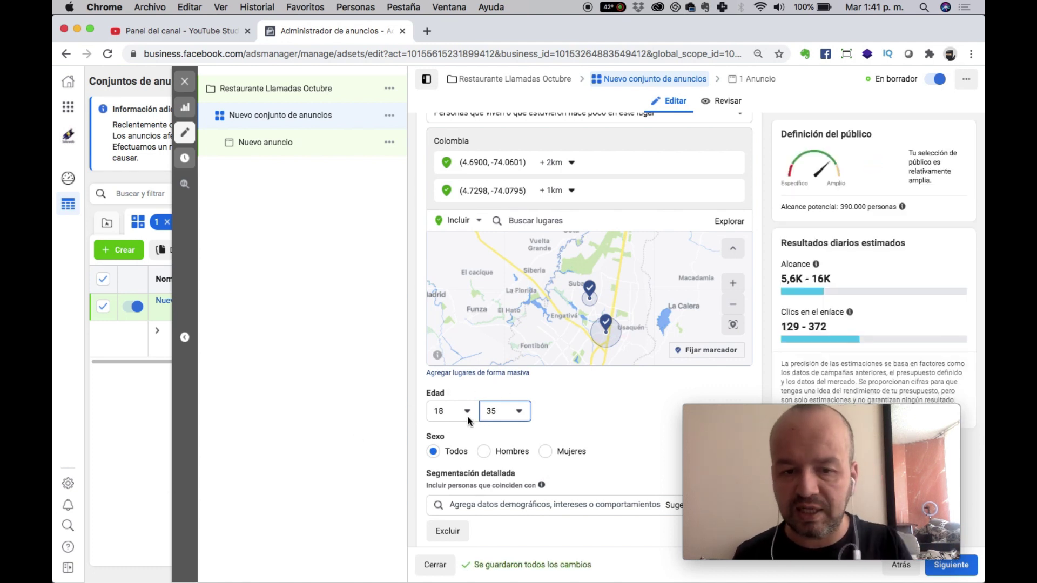
pyautogui.click(541, 451)
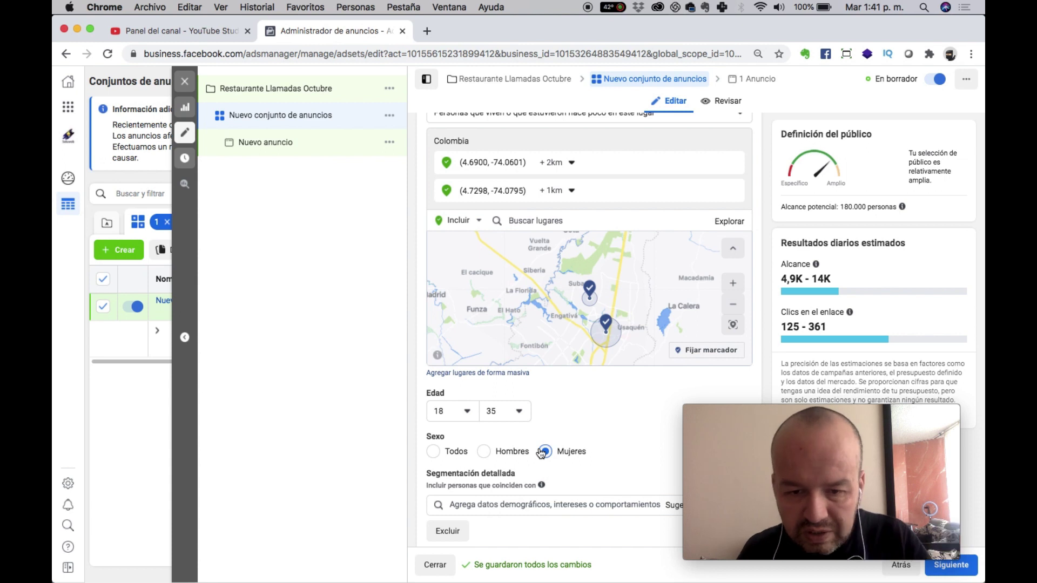
# Search 'vegetaria' in Segmentación detallada and add the Cocina vegetariana interest.
pyautogui.scroll(-10, 541, 452)
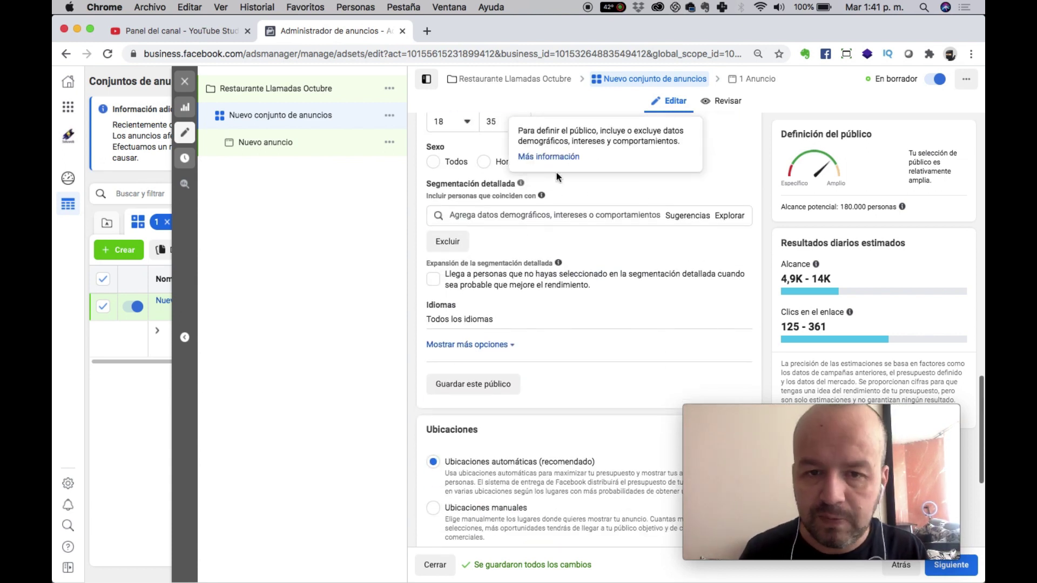
pyautogui.click(553, 220)
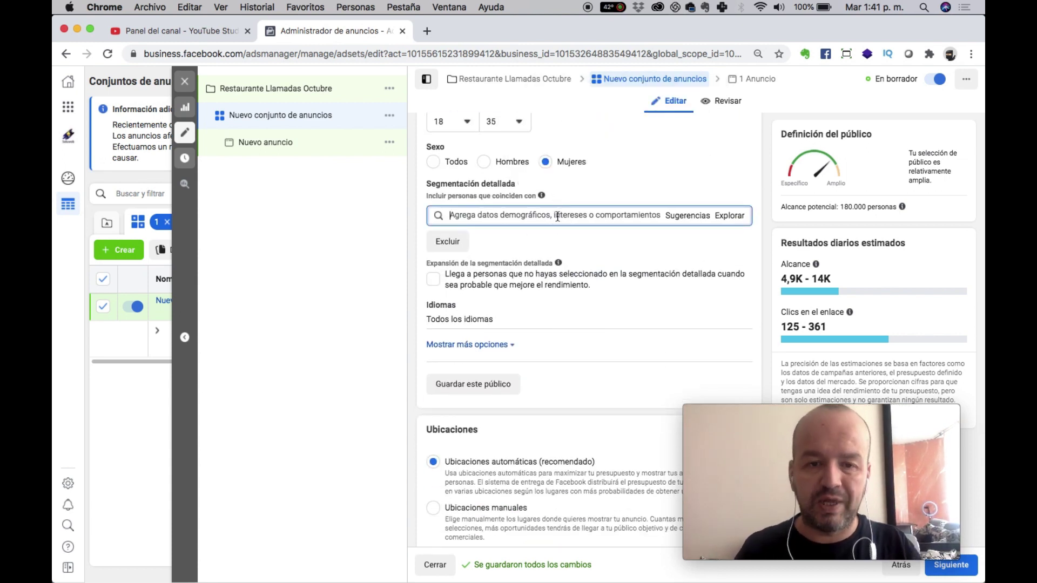
pyautogui.write('vegera')
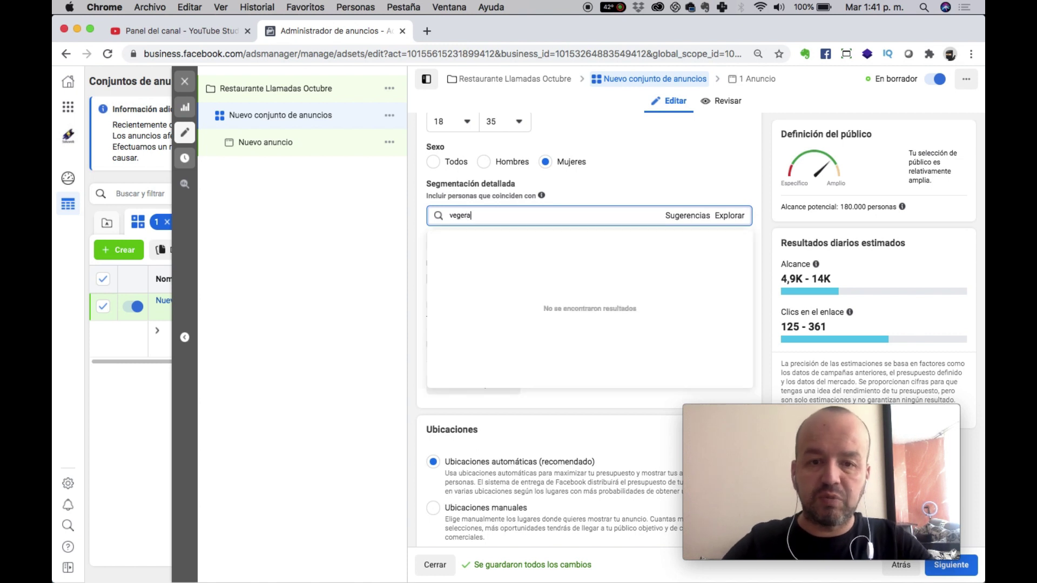
pyautogui.press('BackSpace')
pyautogui.press('BackSpace')
pyautogui.write('taria')
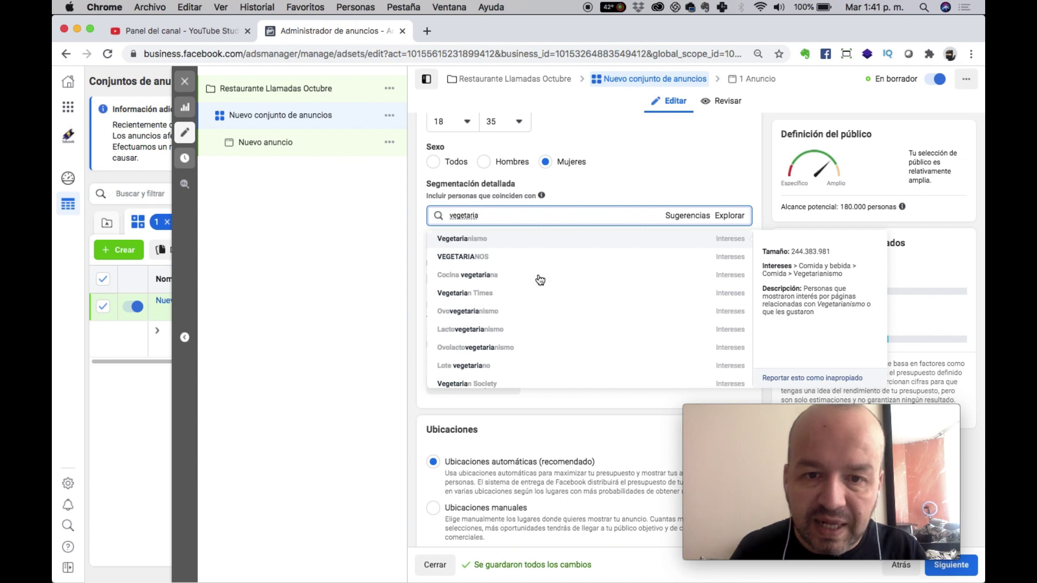
pyautogui.click(502, 279)
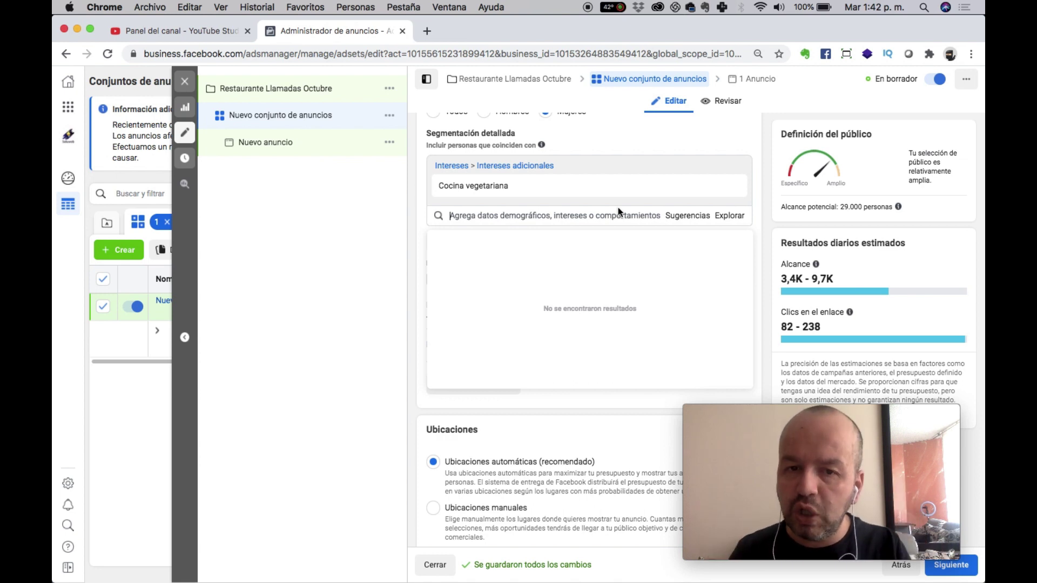
# Add Vegan nutrition from the suggested interests and close the suggestion list.
pyautogui.click(678, 219)
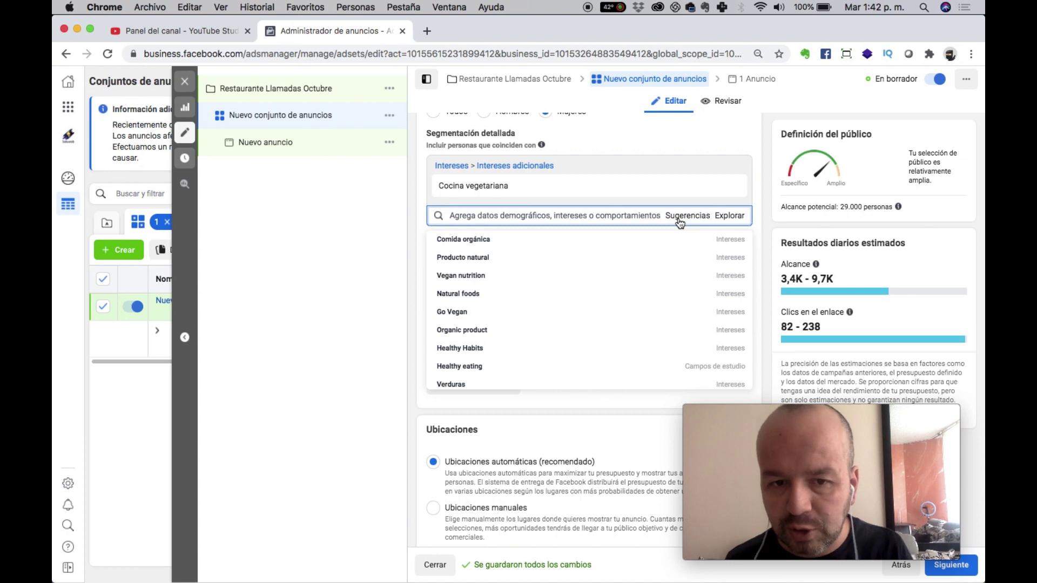
pyautogui.moveTo(455, 249)
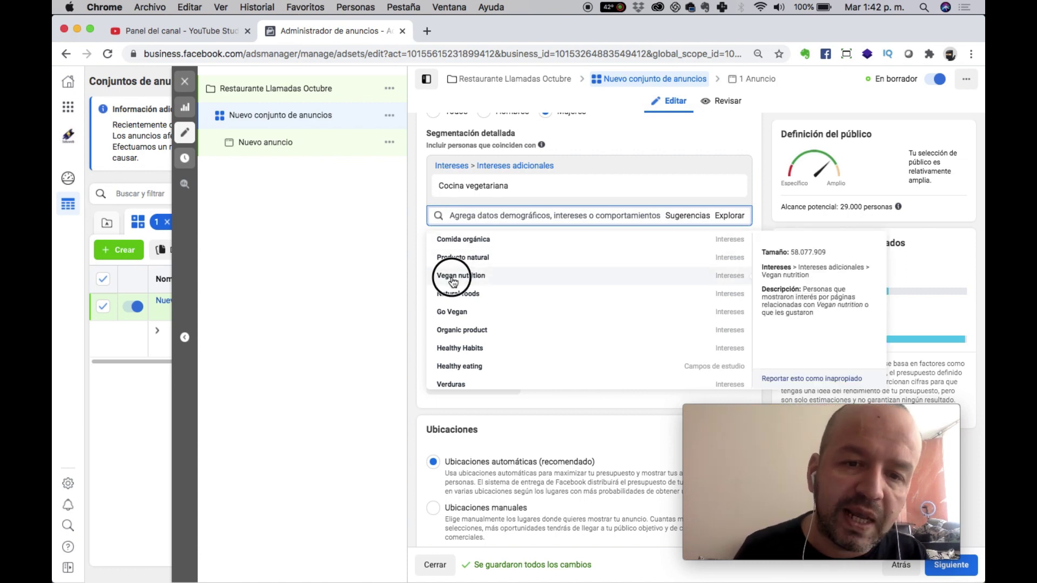
pyautogui.click(454, 277)
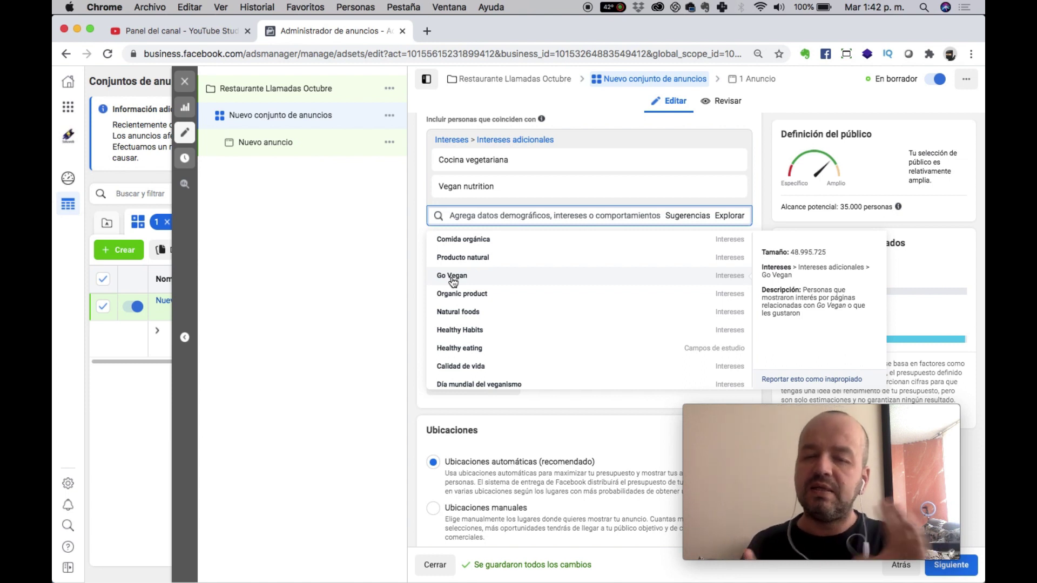
pyautogui.click(336, 310)
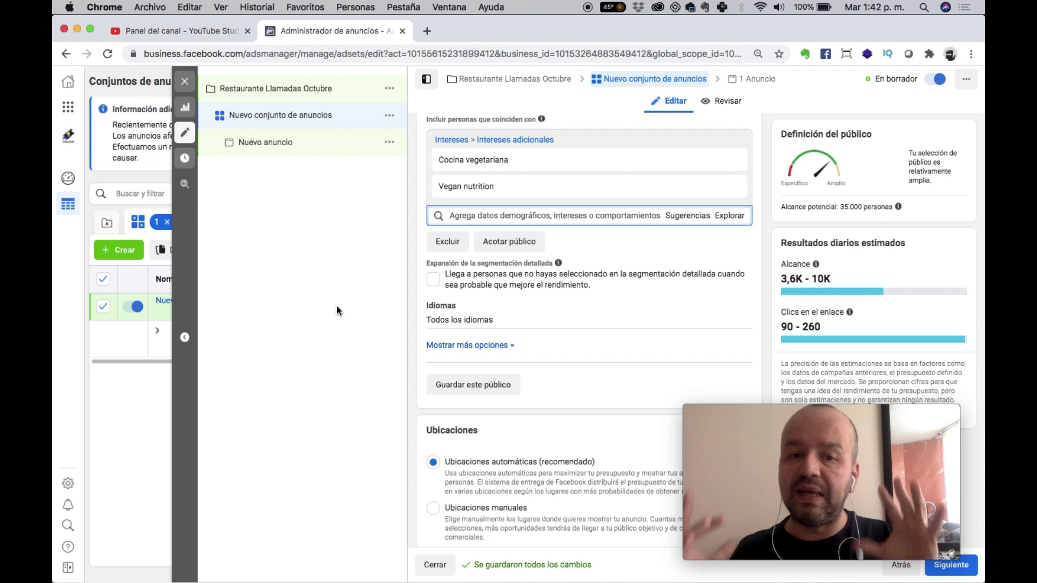
pyautogui.moveTo(732, 435)
pyautogui.moveTo(432, 193)
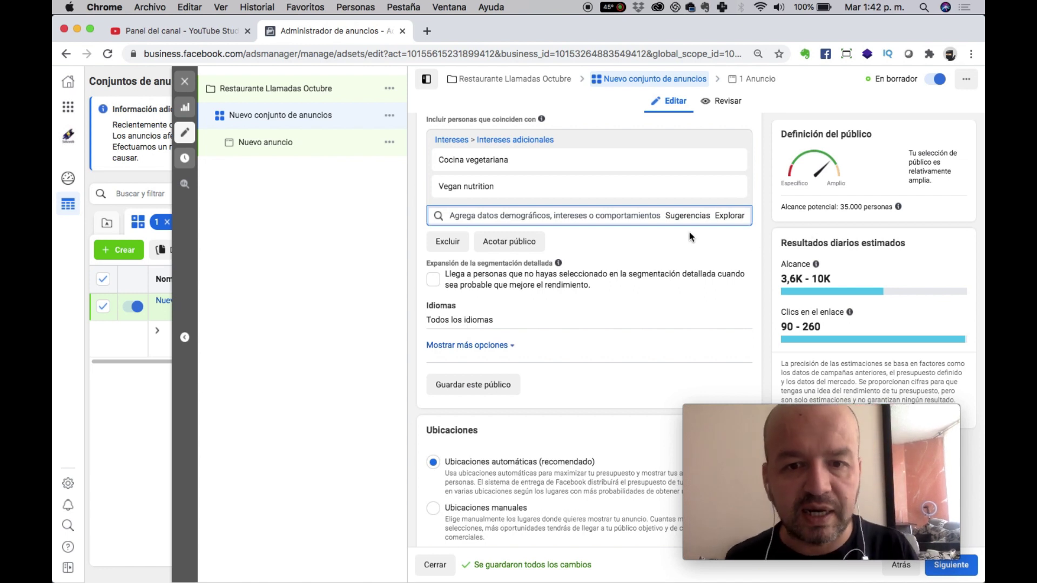
# Add an Acotar público condition requiring the Tarjetas de crédito interest.
pyautogui.click(527, 234)
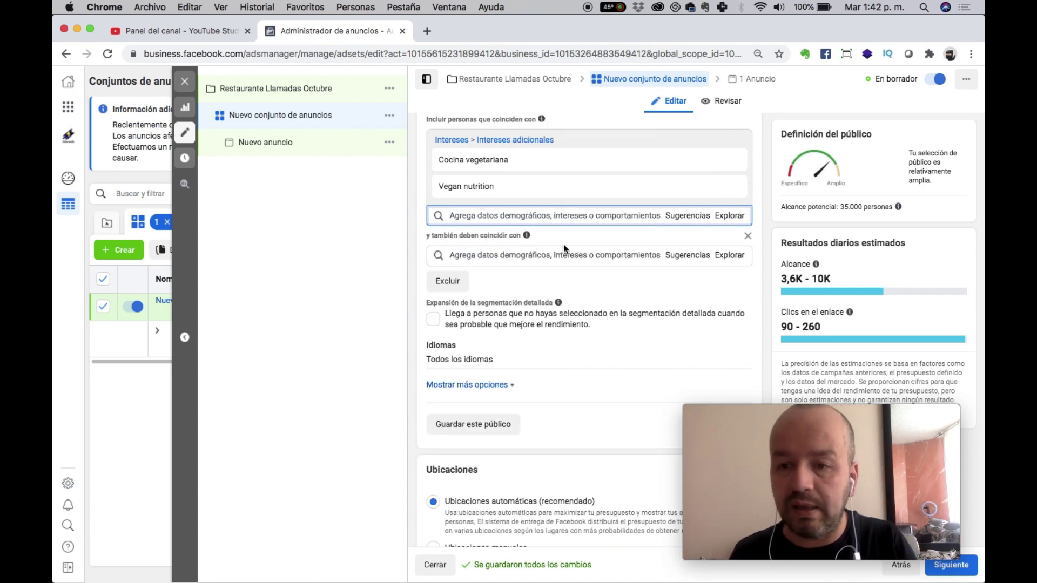
pyautogui.moveTo(899, 207)
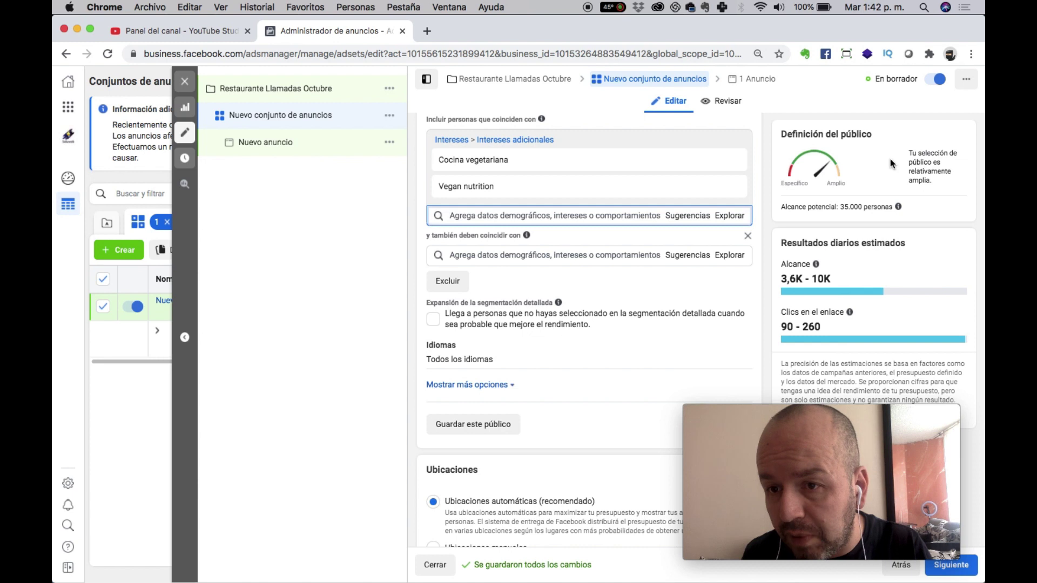
pyautogui.moveTo(849, 175); pyautogui.dragTo(909, 221)
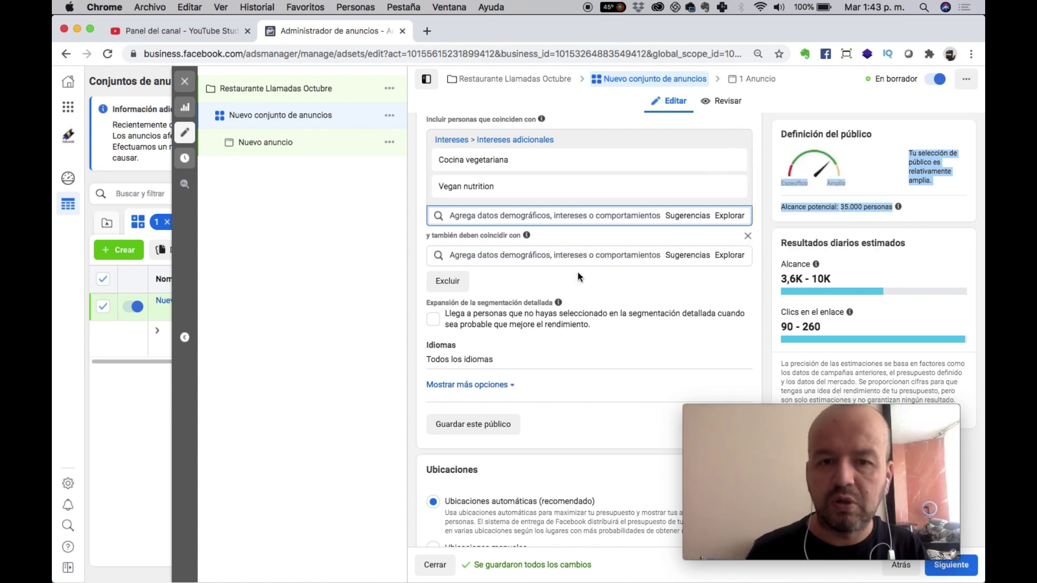
pyautogui.click(564, 249)
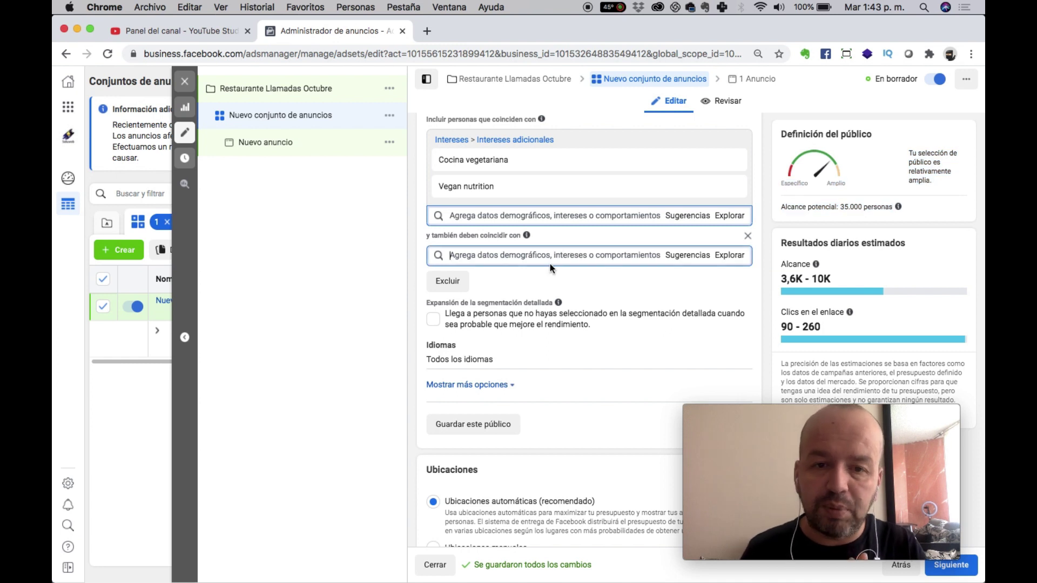
pyautogui.write('tarj')
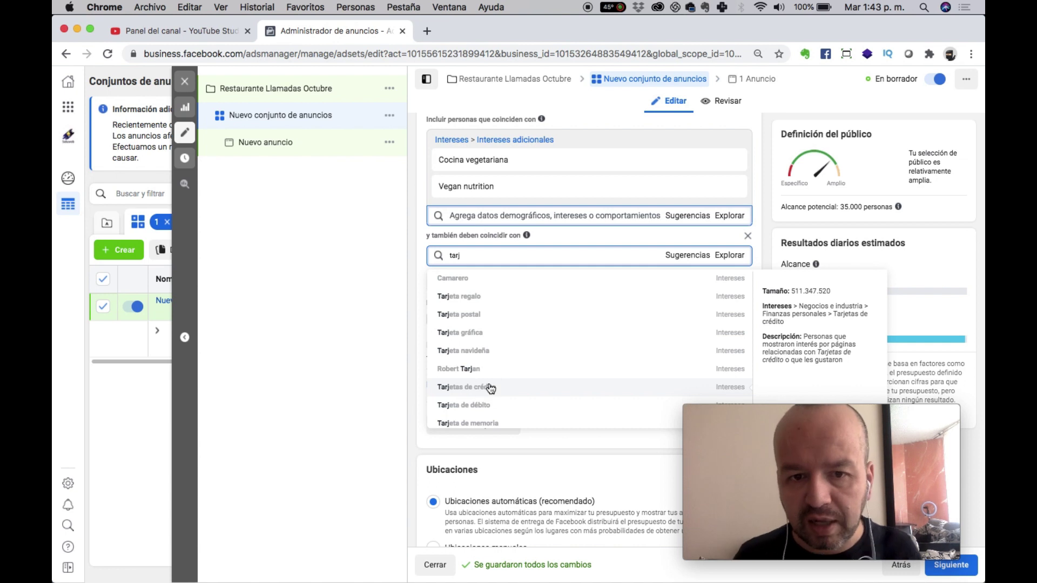
pyautogui.click(490, 387)
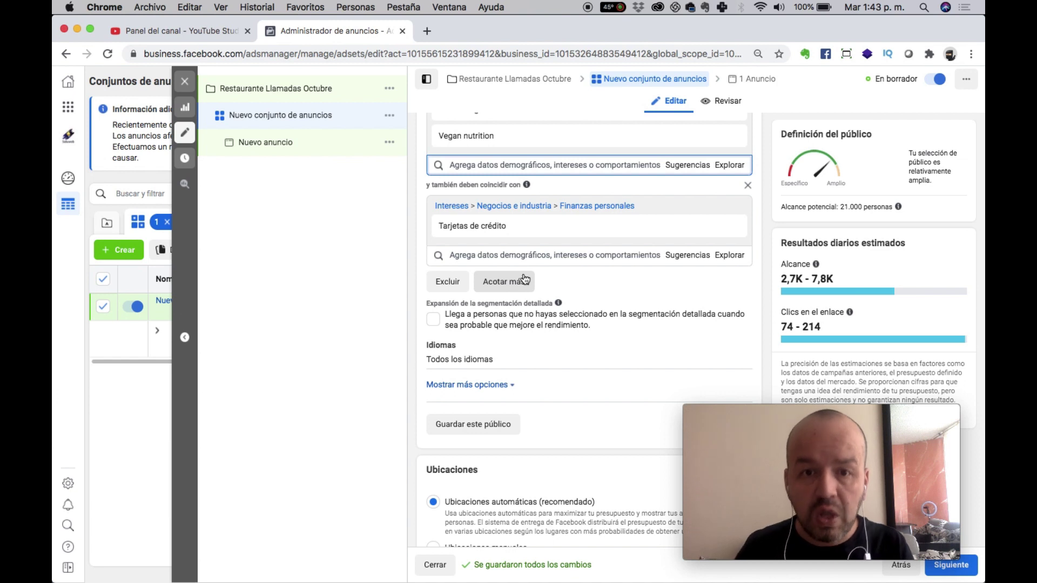
pyautogui.scroll(3, 523, 279)
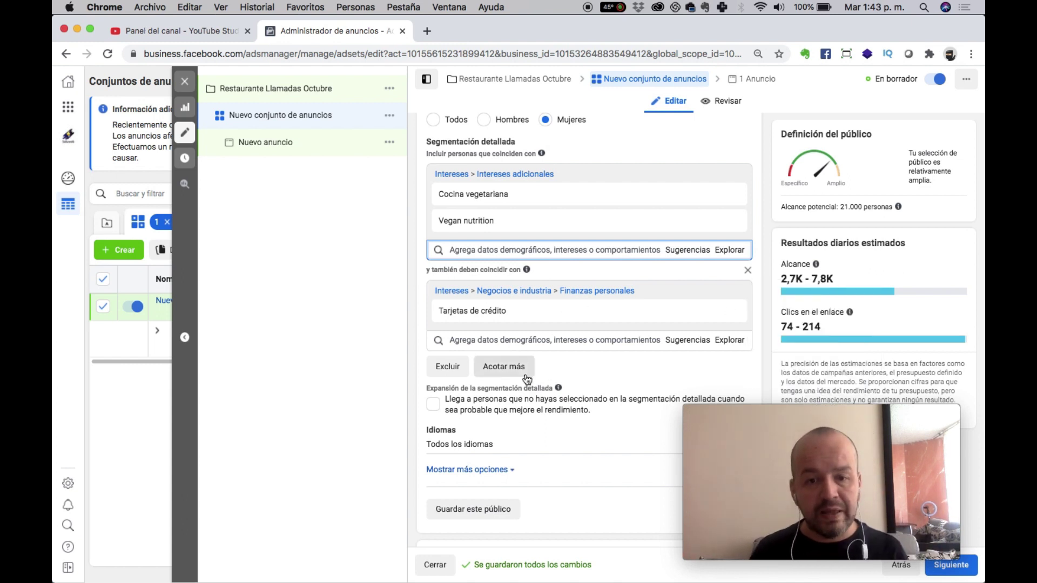
pyautogui.scroll(-5, 526, 378)
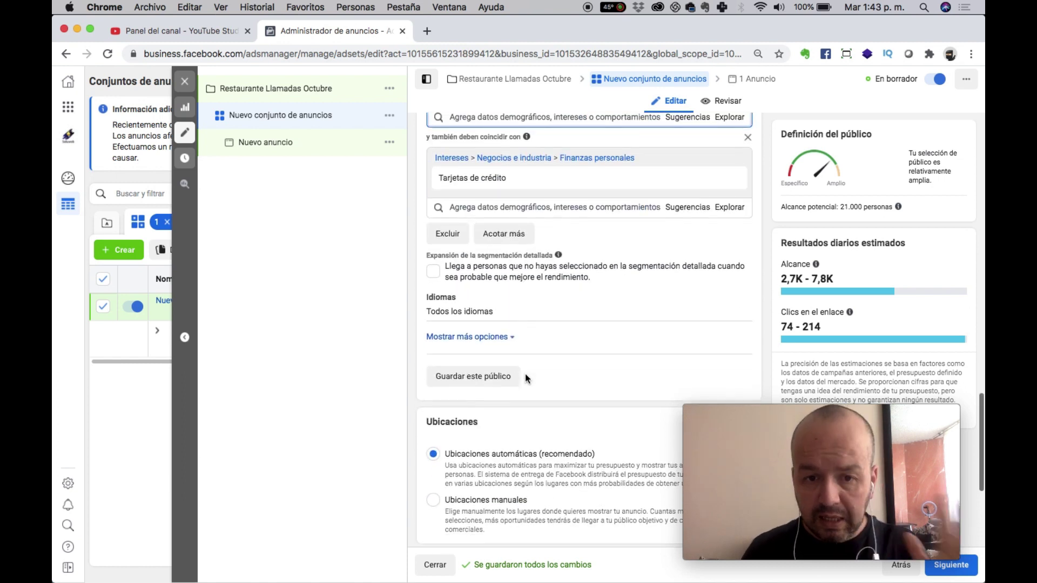
# Choose Ubicaciones manuales and Visitas a la página de destino optimization, then go to the ad.
pyautogui.scroll(-5, 525, 373)
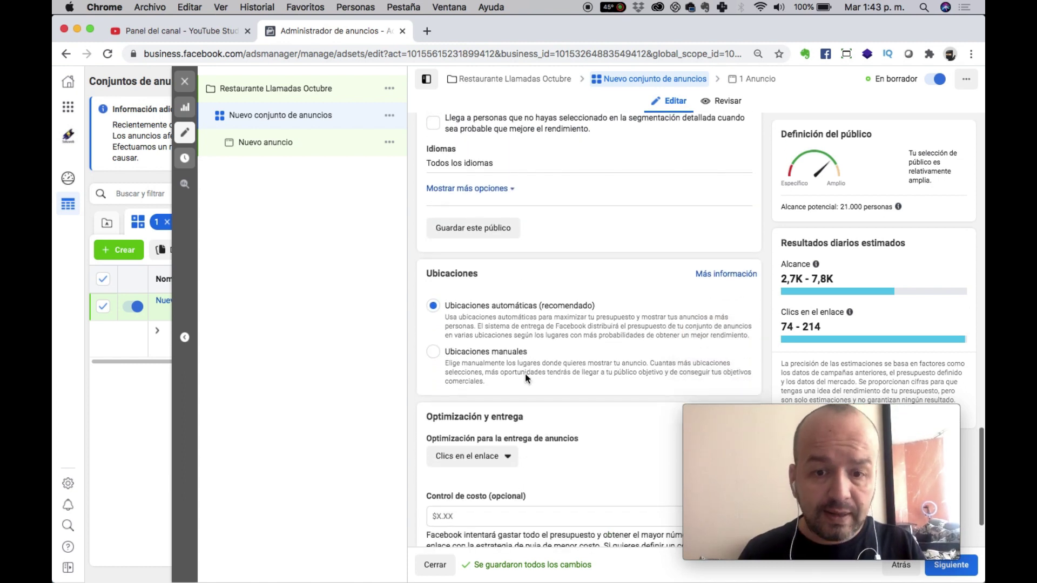
pyautogui.click(457, 285)
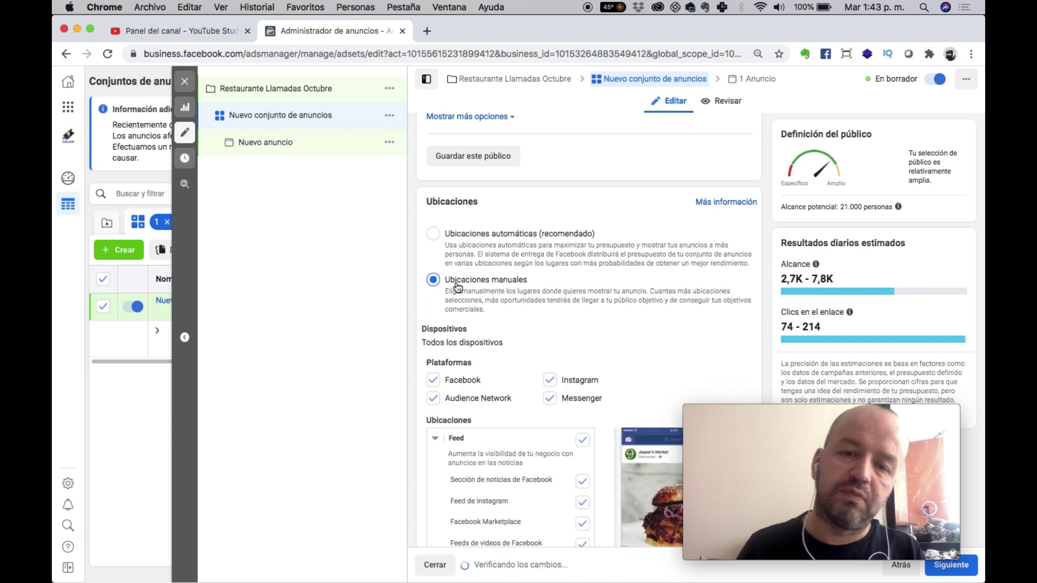
pyautogui.scroll(-10, 457, 285)
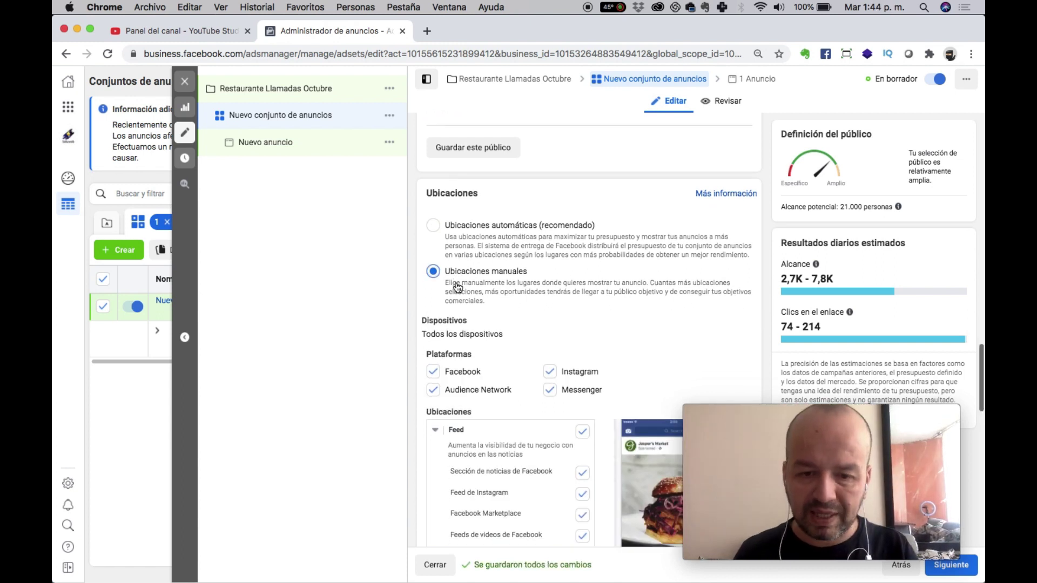
pyautogui.scroll(-9, 456, 282)
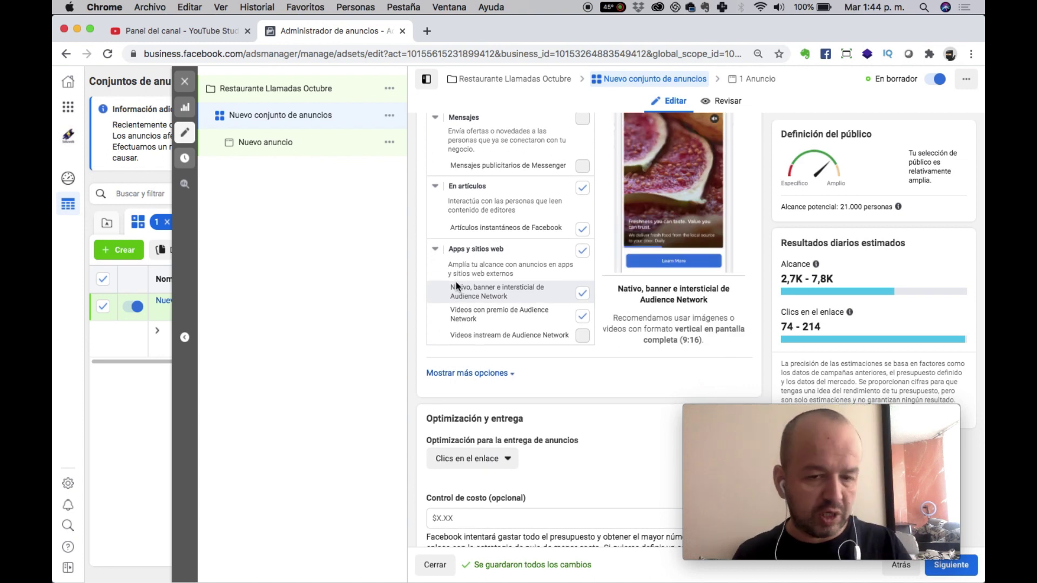
pyautogui.scroll(-2, 456, 282)
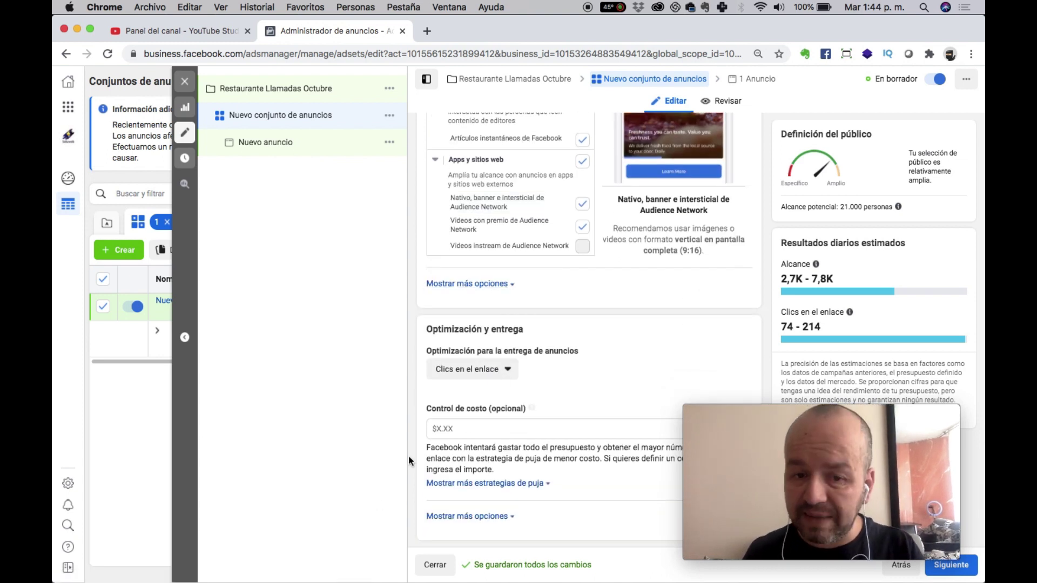
pyautogui.click(474, 371)
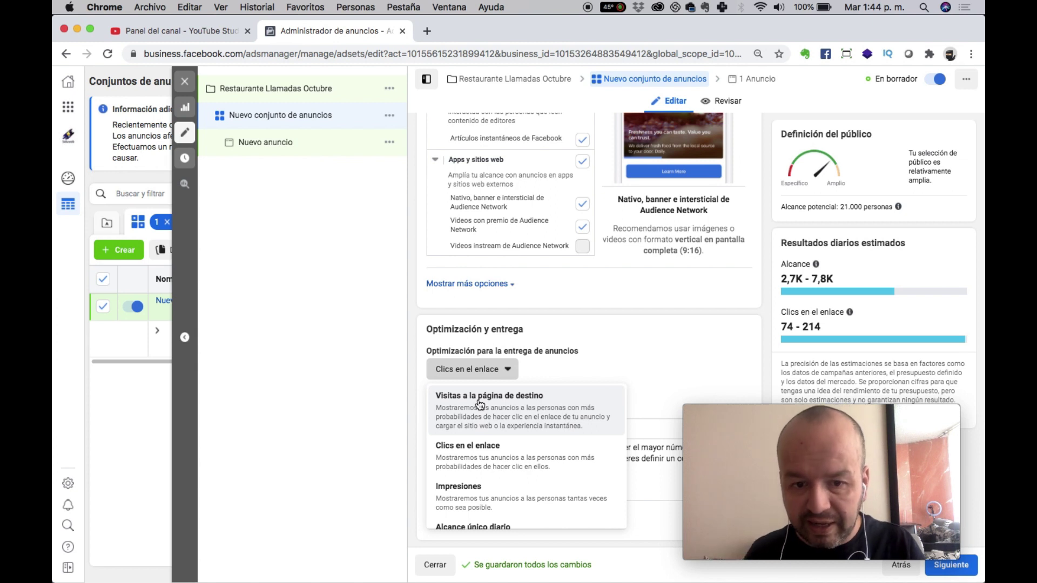
pyautogui.click(480, 404)
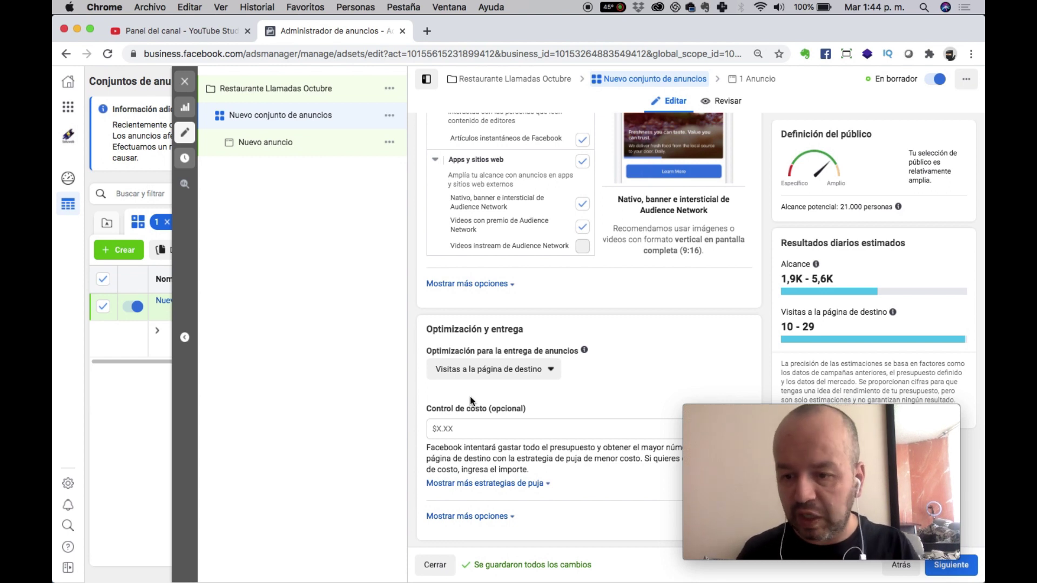
pyautogui.click(950, 576)
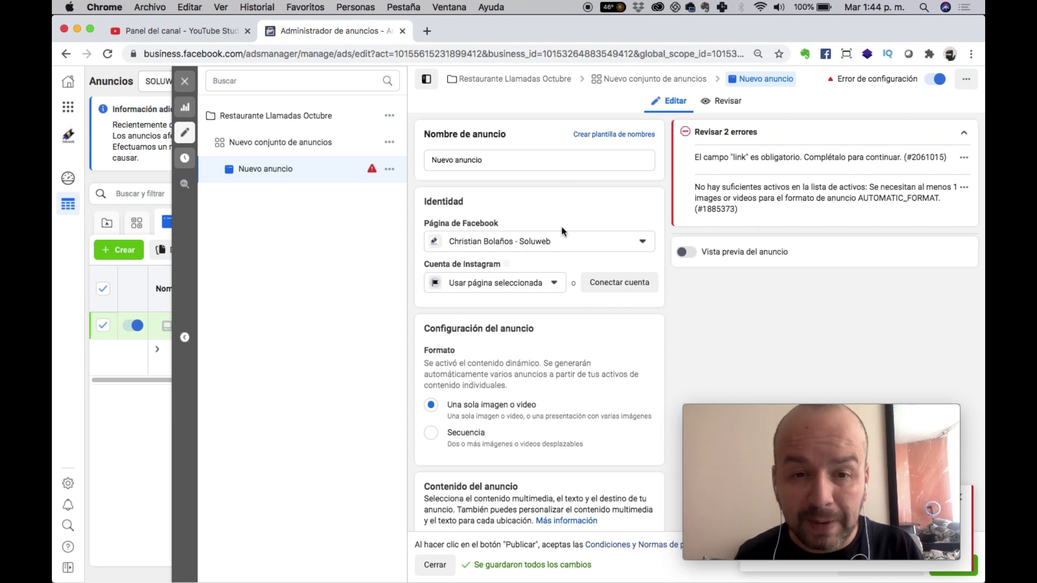
# Select the page's linked Instagram account as the ad's Cuenta de Instagram.
pyautogui.click(482, 282)
pyautogui.click(460, 340)
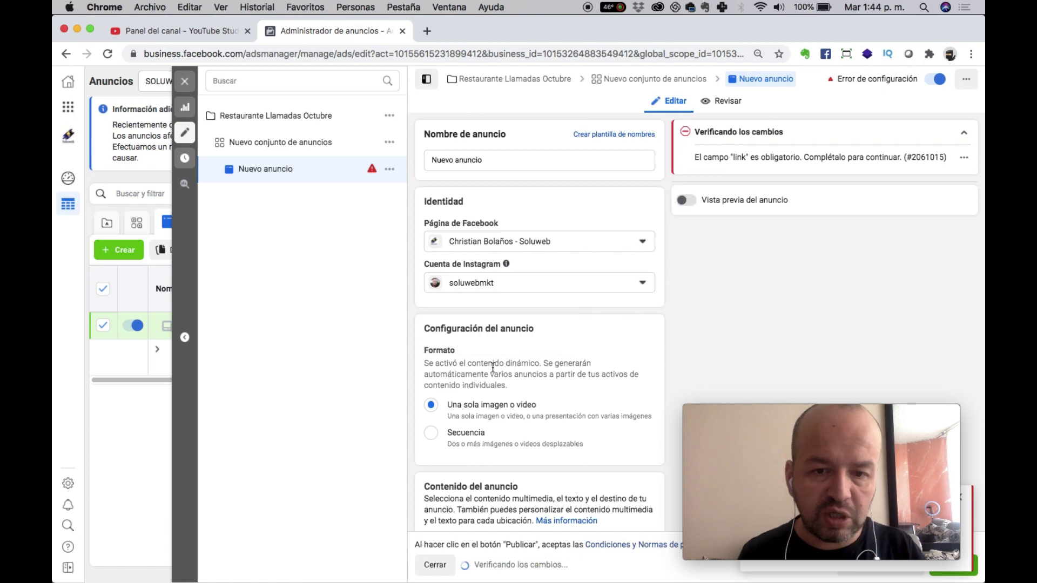
pyautogui.scroll(-5, 506, 354)
pyautogui.scroll(-8, 506, 354)
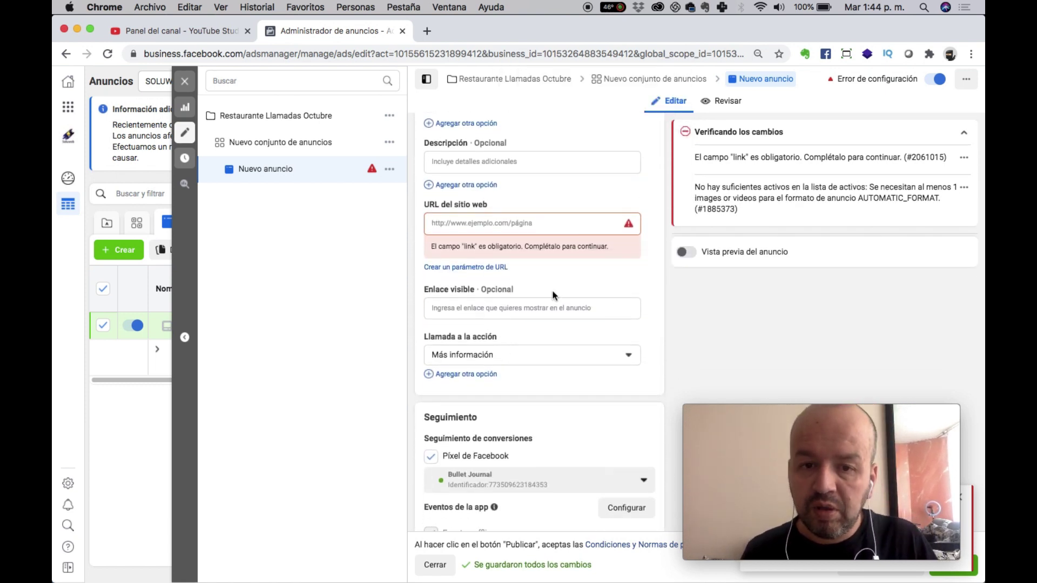
pyautogui.scroll(-2, 481, 316)
pyautogui.scroll(5, 479, 312)
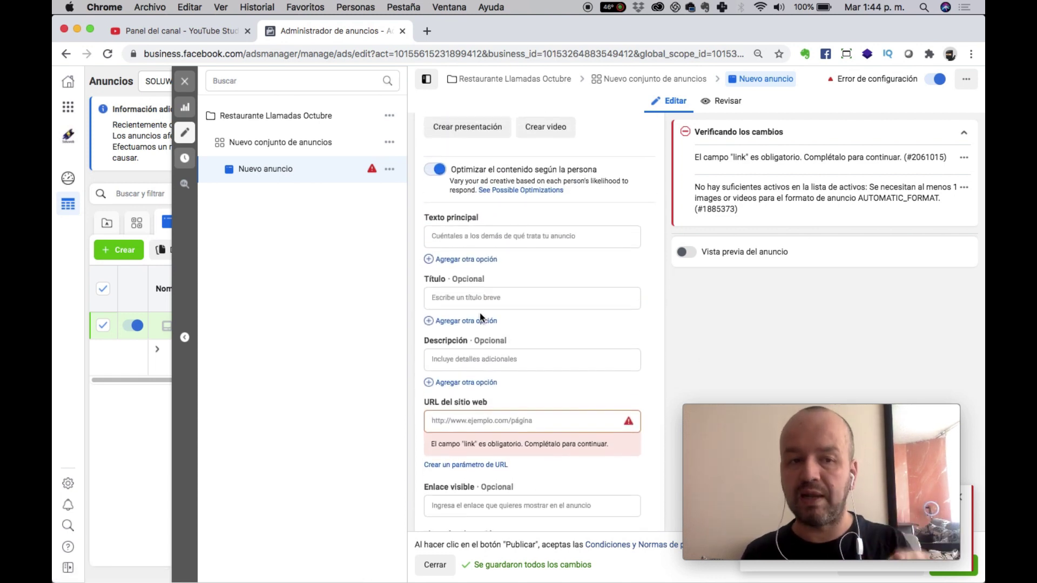
# Return to the ad set settings and close the editor back to the ad sets table.
pyautogui.click(309, 141)
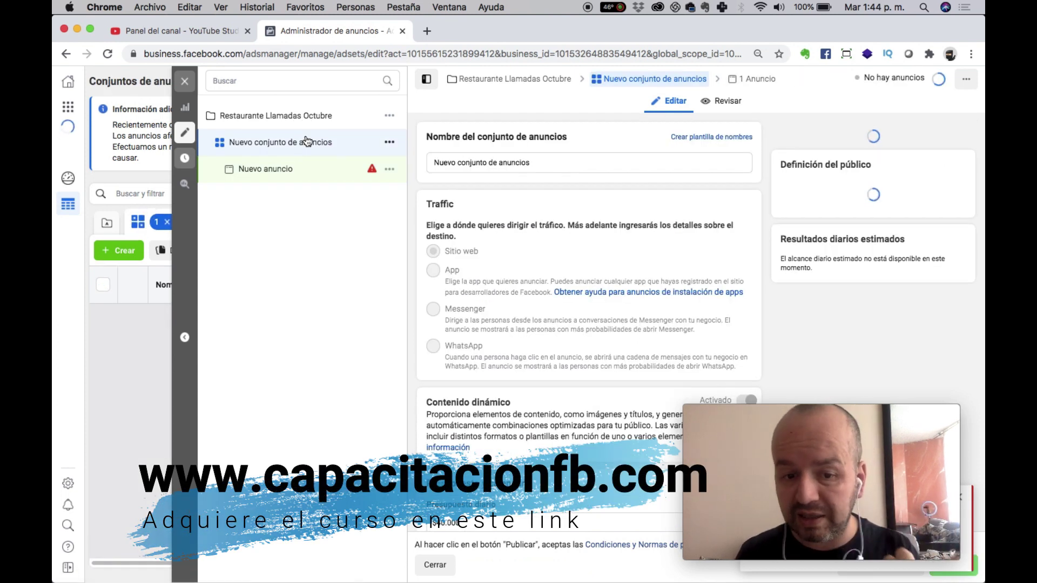
pyautogui.scroll(-3, 634, 310)
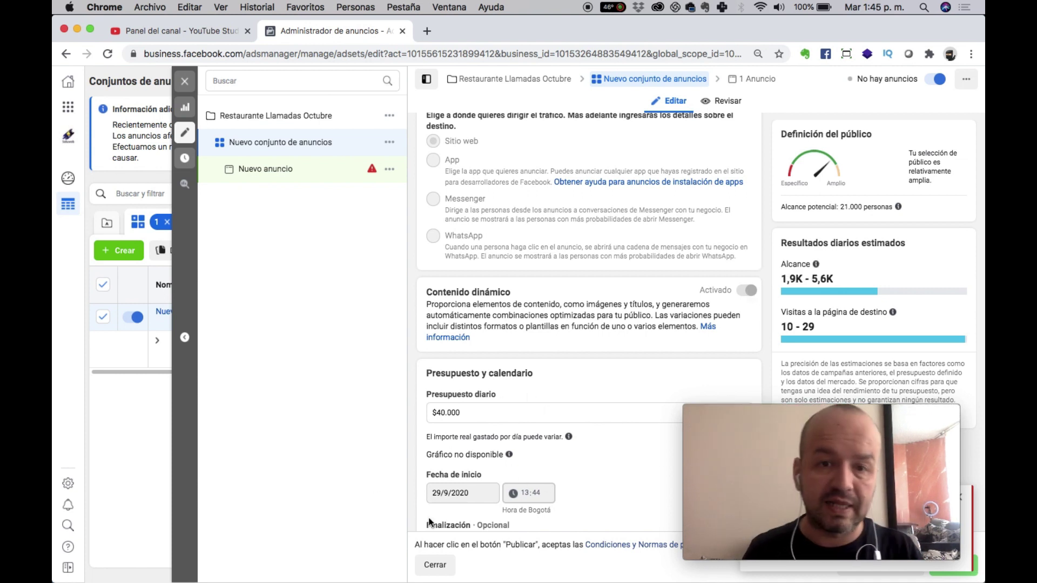
pyautogui.click(431, 564)
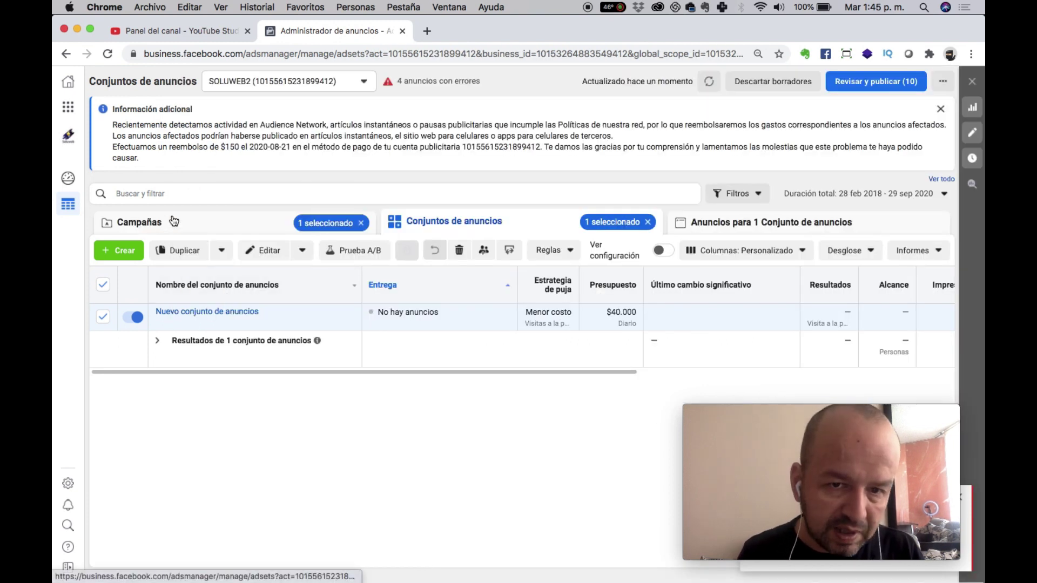
# From the Campañas tab, create a new draft campaign with the Tráfico objective.
pyautogui.click(174, 221)
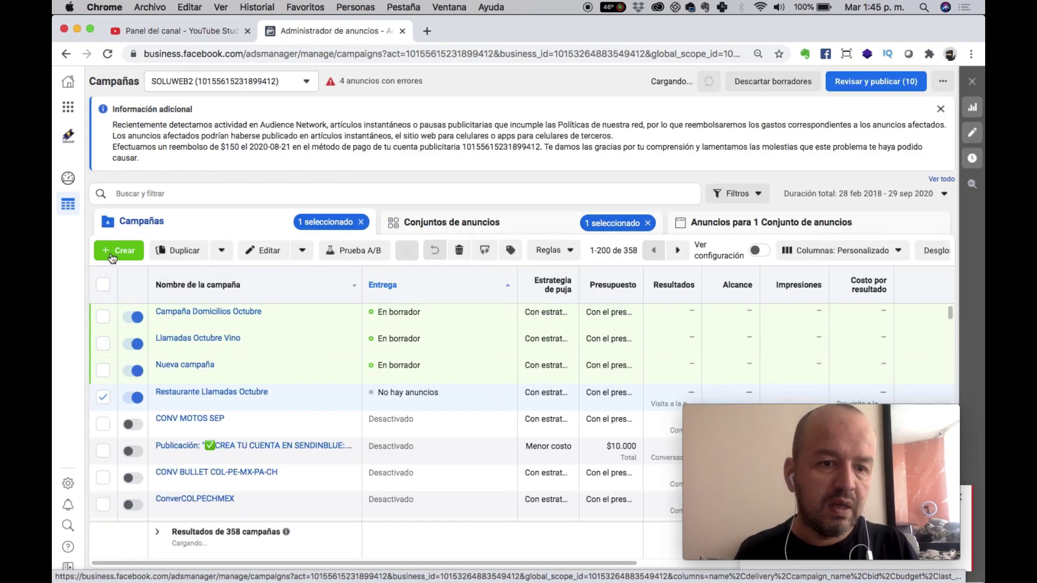
pyautogui.click(129, 252)
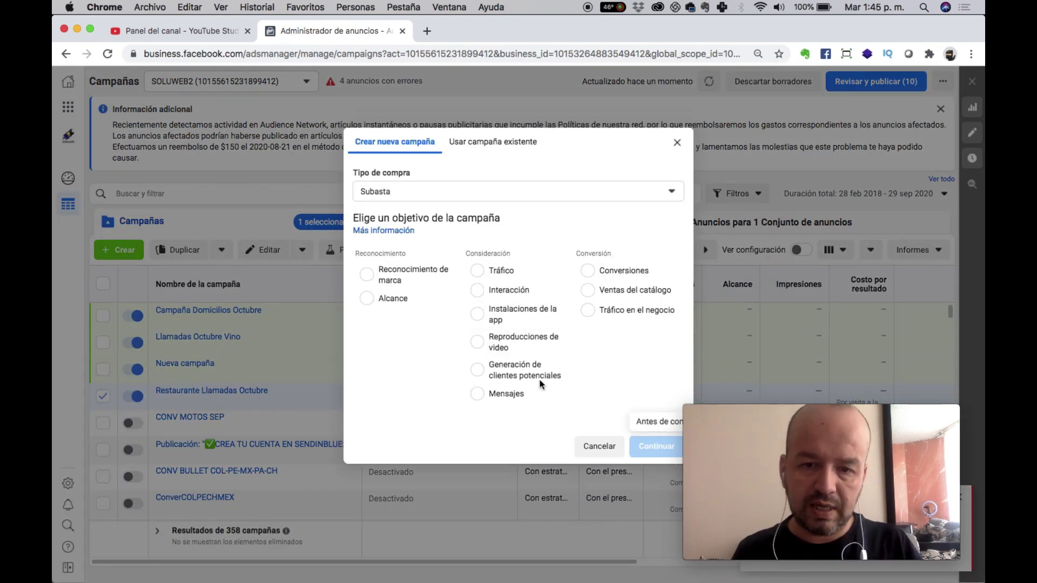
pyautogui.click(505, 270)
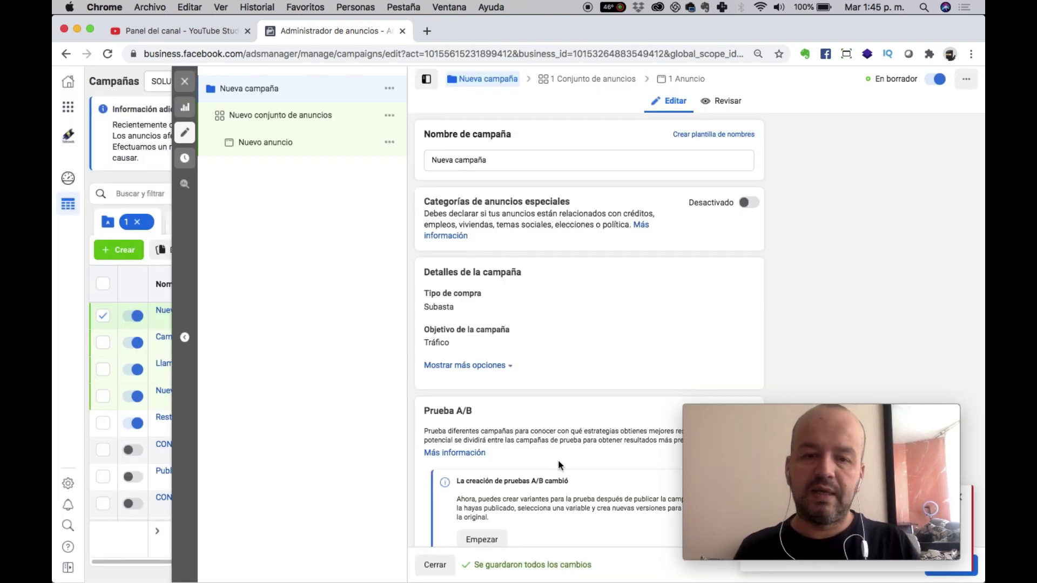
# Open the new campaign's ad set settings from the campaign tree.
pyautogui.moveTo(917, 468)
pyautogui.moveTo(919, 412); pyautogui.dragTo(932, 355)
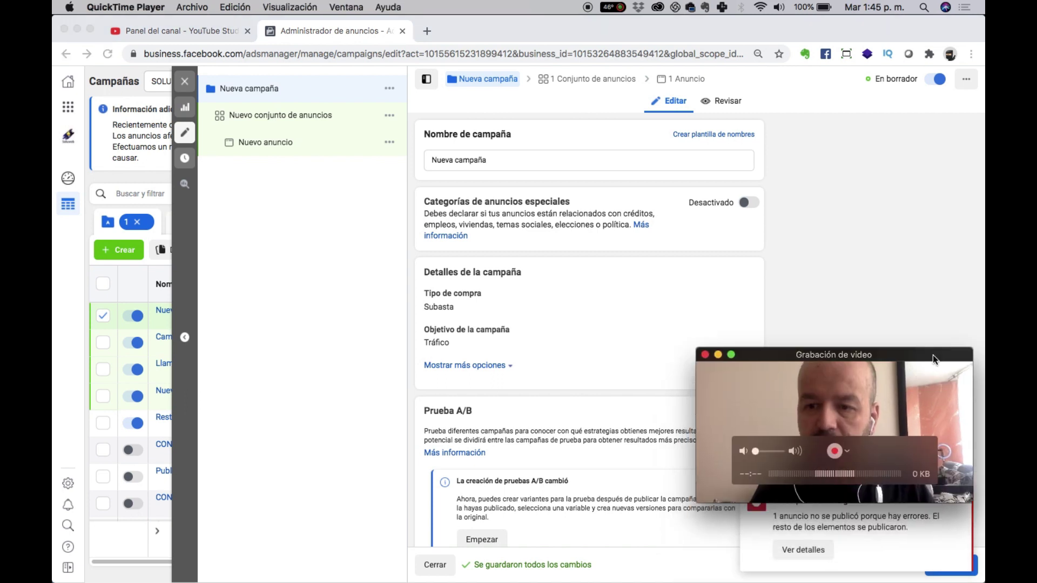
pyautogui.click(975, 573)
pyautogui.click(975, 573)
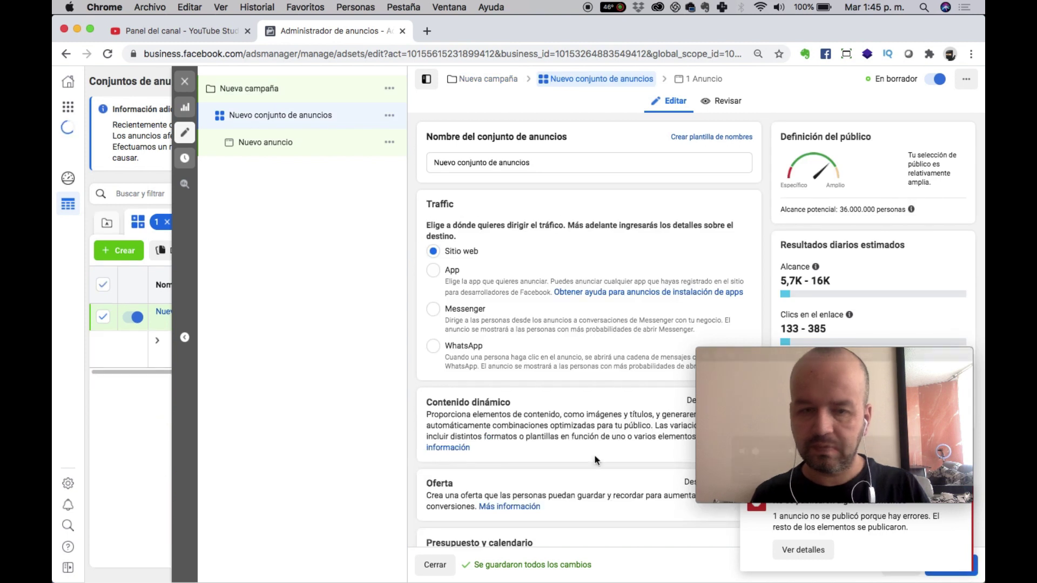
pyautogui.scroll(-3, 471, 442)
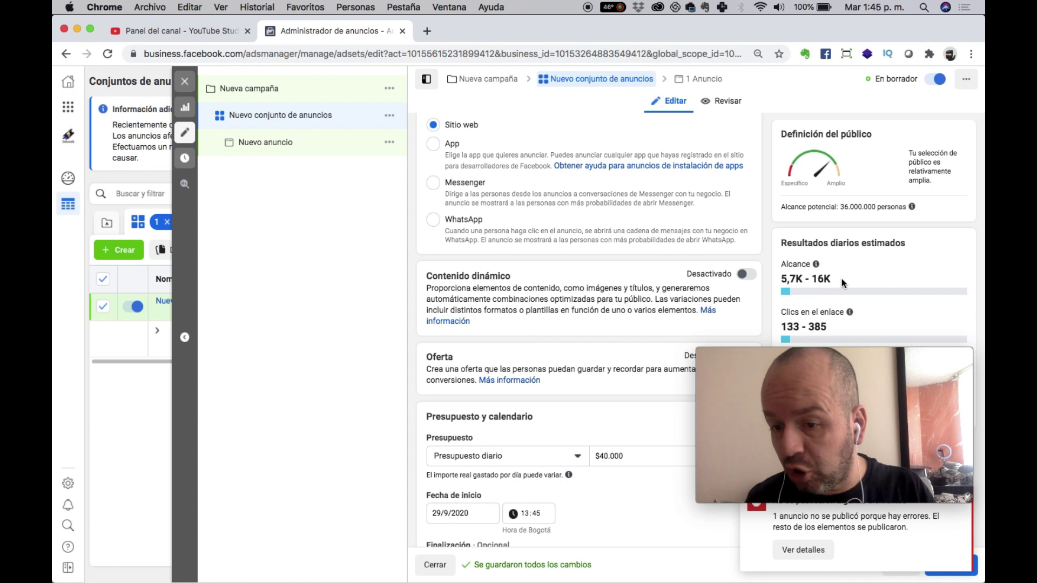
pyautogui.moveTo(871, 449); pyautogui.dragTo(892, 320)
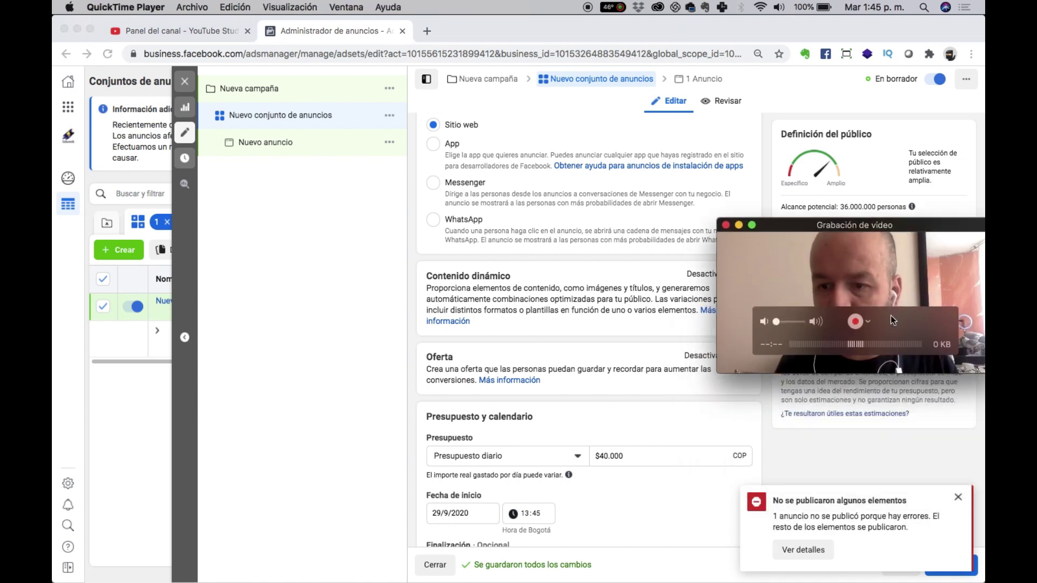
# Dismiss the unpublished-items notice and keep the $40.000 daily budget and Colombia audience, moving to the ad.
pyautogui.click(959, 494)
pyautogui.click(958, 496)
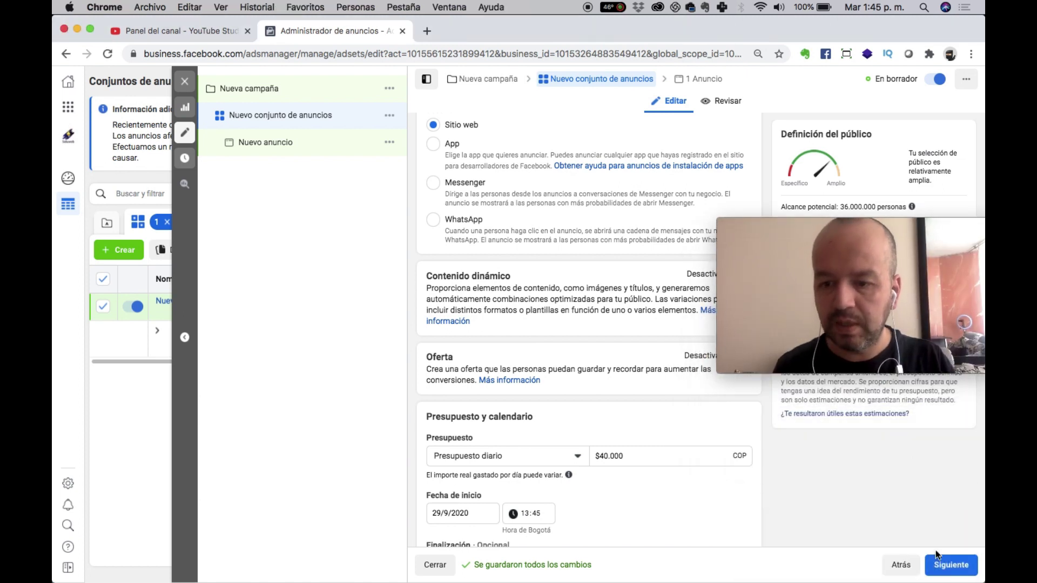
pyautogui.moveTo(896, 227); pyautogui.dragTo(888, 380)
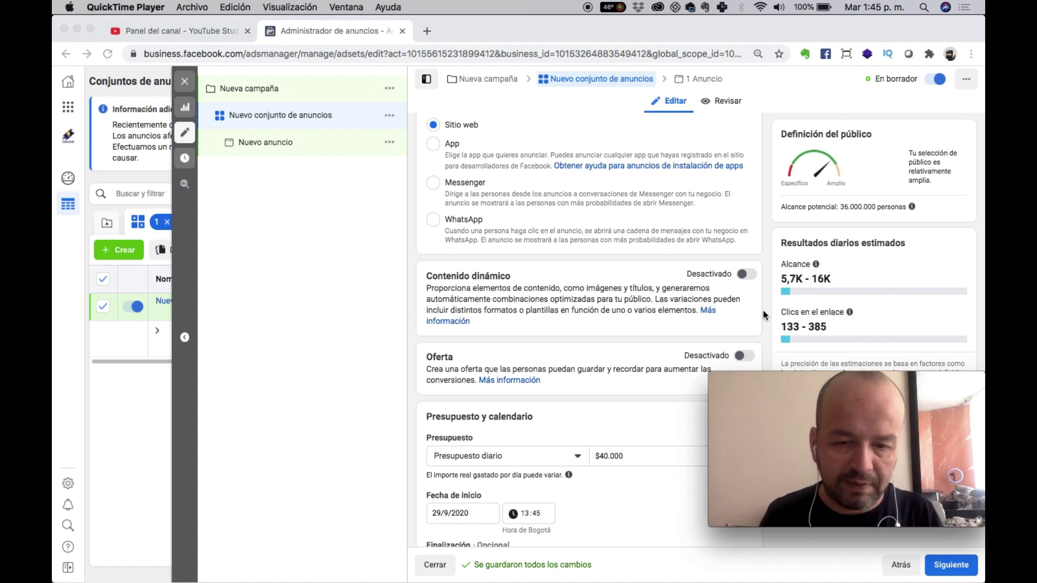
pyautogui.scroll(-3, 763, 315)
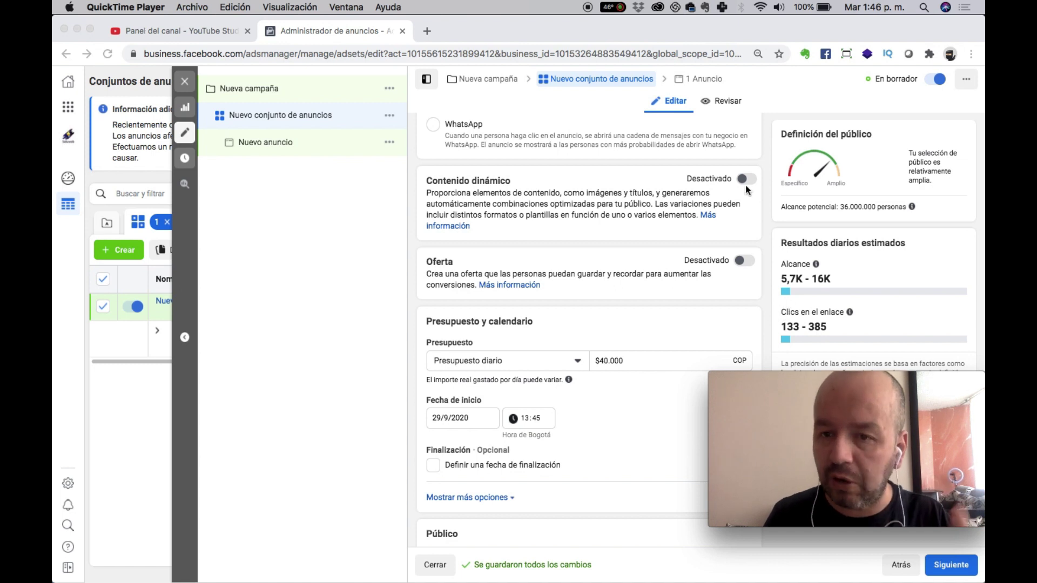
pyautogui.click(937, 564)
pyautogui.scroll(-8, 589, 324)
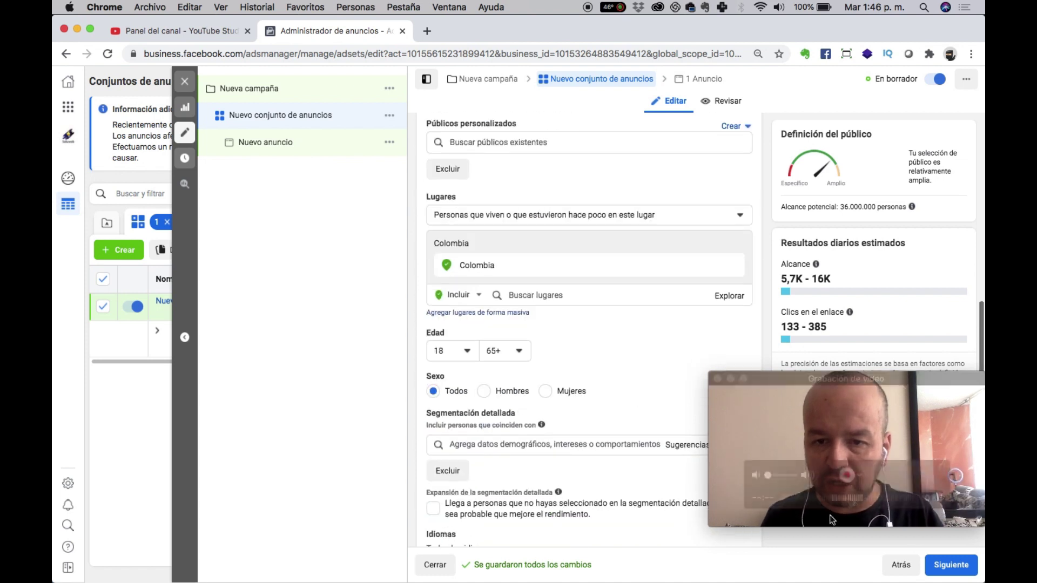
pyautogui.click(946, 570)
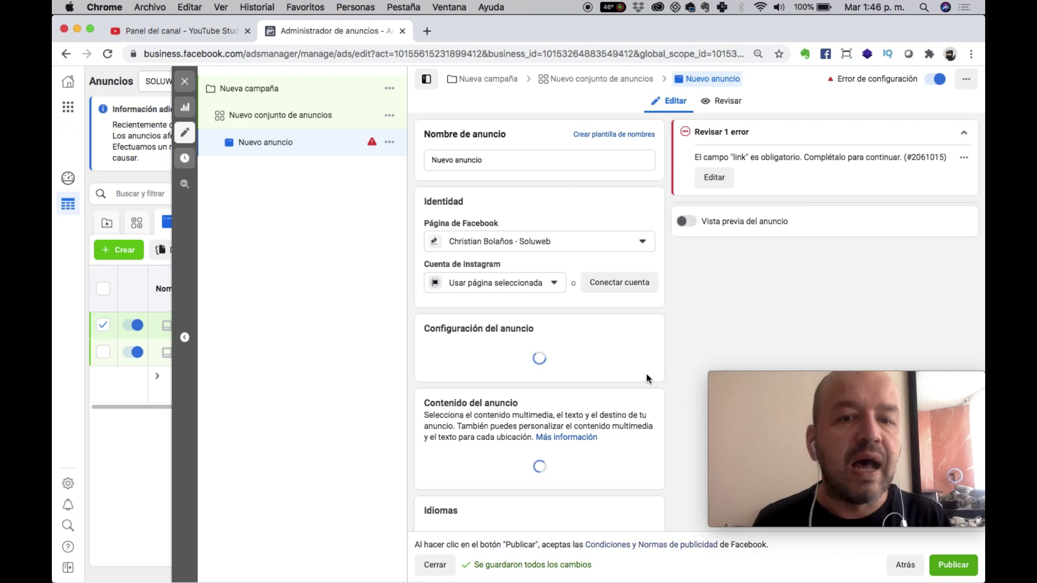
# Scroll down the ad form to Destino, where Sitio web is selected and the URL is flagged.
pyautogui.scroll(-5, 648, 378)
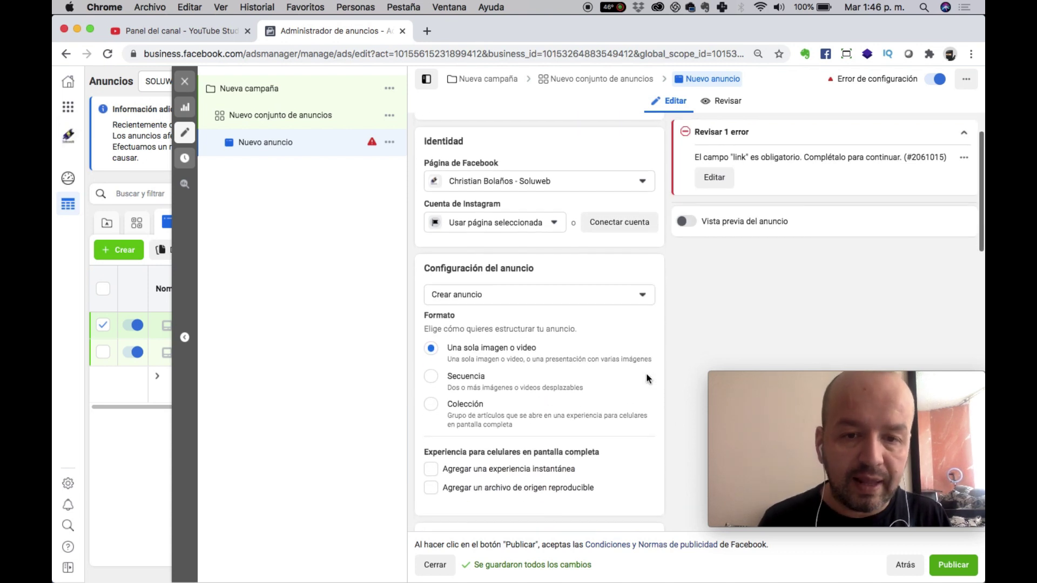
pyautogui.scroll(-10, 647, 378)
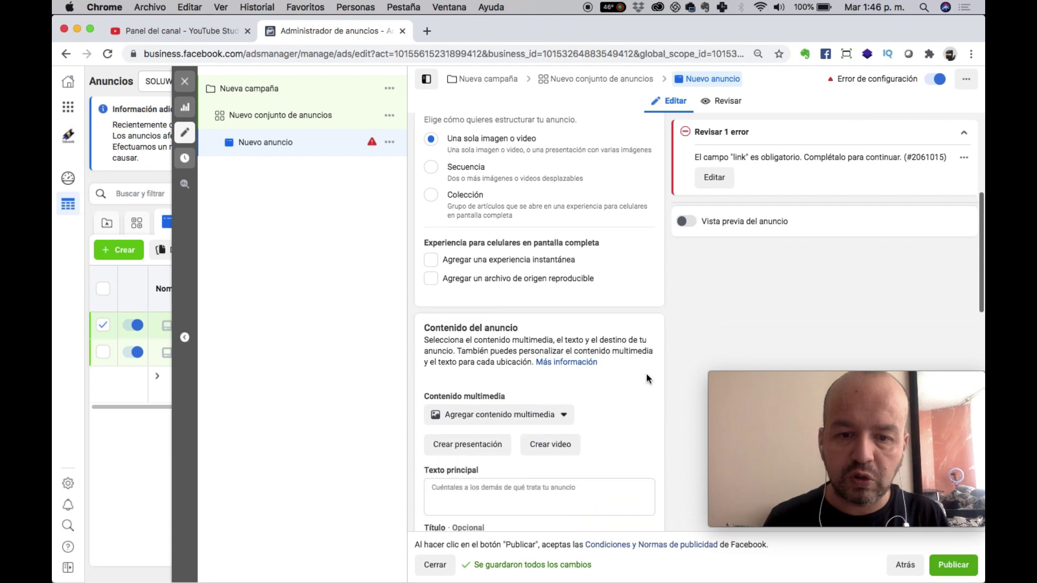
pyautogui.scroll(-2, 646, 375)
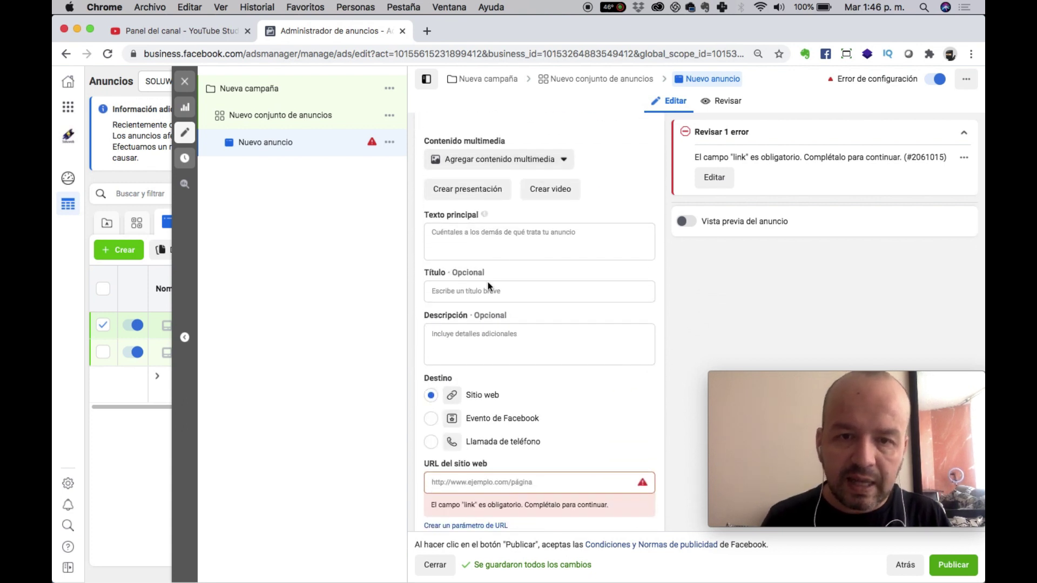
pyautogui.scroll(-5, 566, 364)
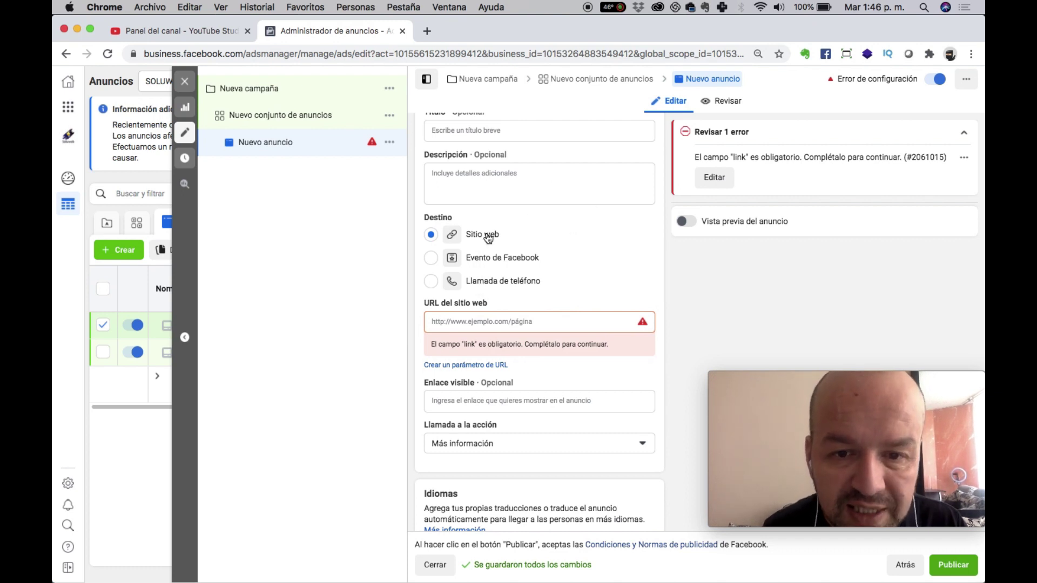
# Set the ad's destination to Llamada de teléfono with country code +57 Colombia.
pyautogui.click(494, 280)
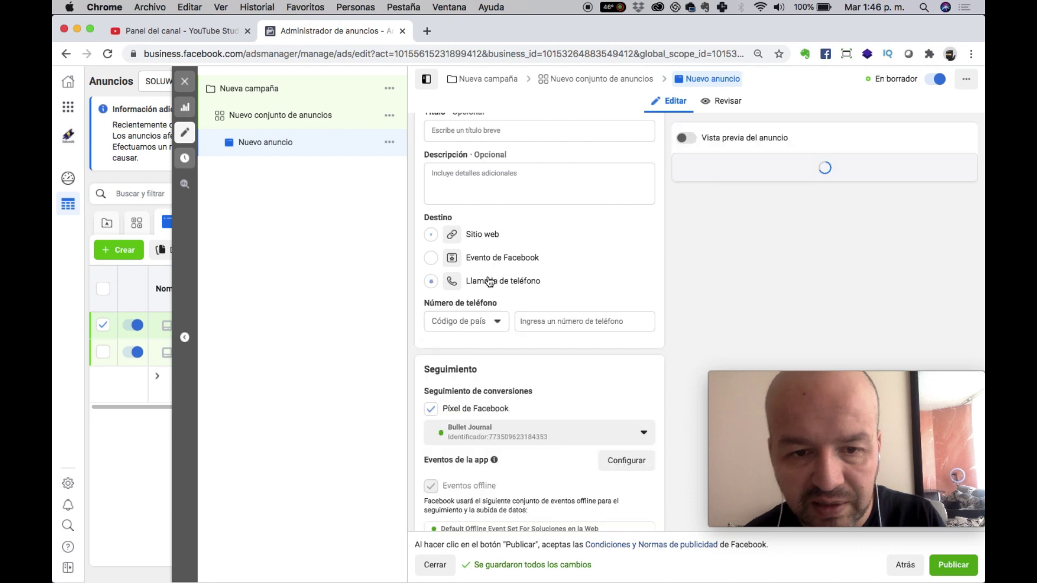
pyautogui.click(469, 322)
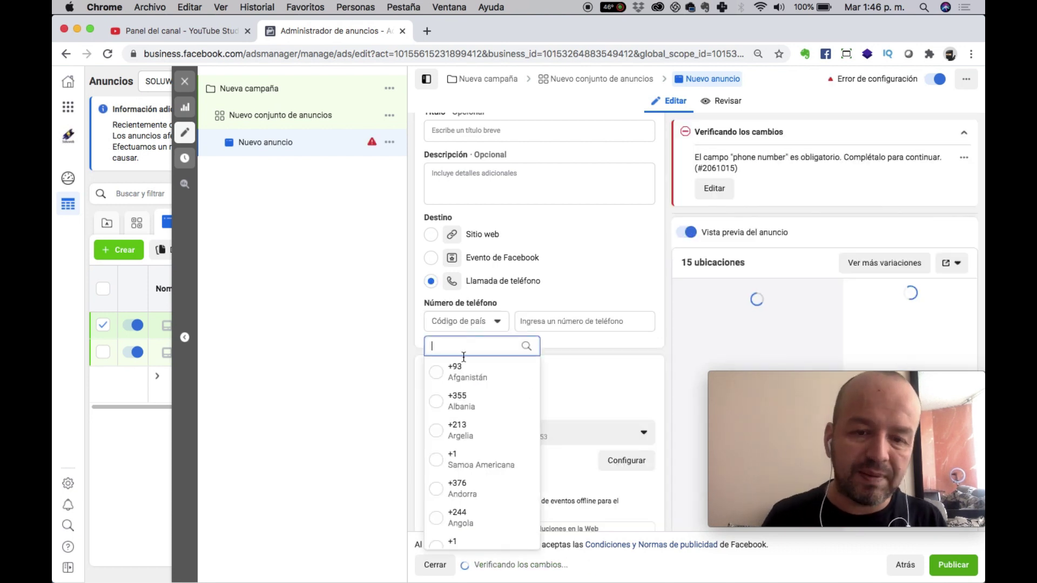
pyautogui.write('col')
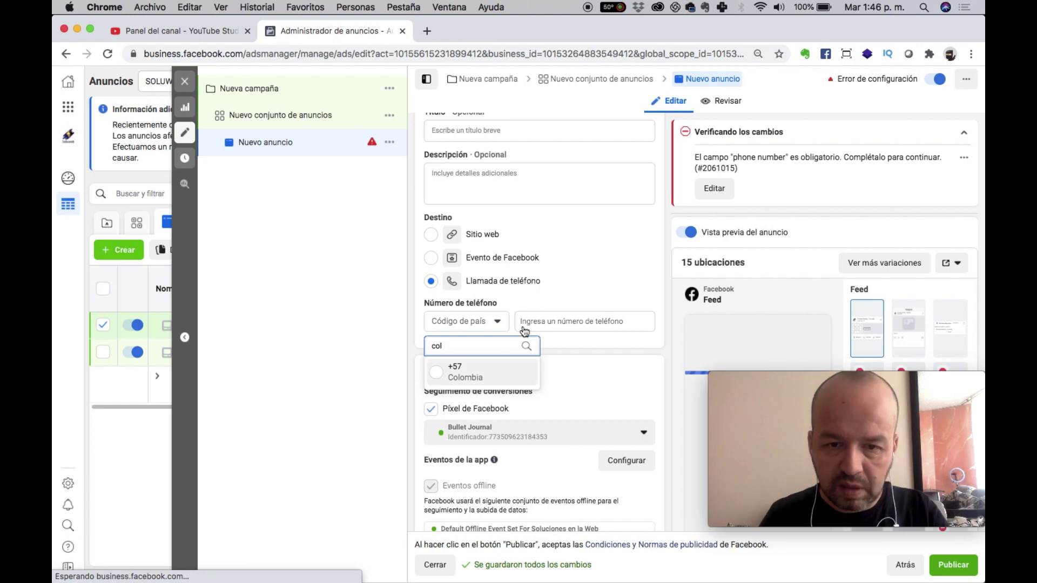
pyautogui.press('Return')
# Enter the contact phone number so the destination validates and the error clears.
pyautogui.click(549, 322)
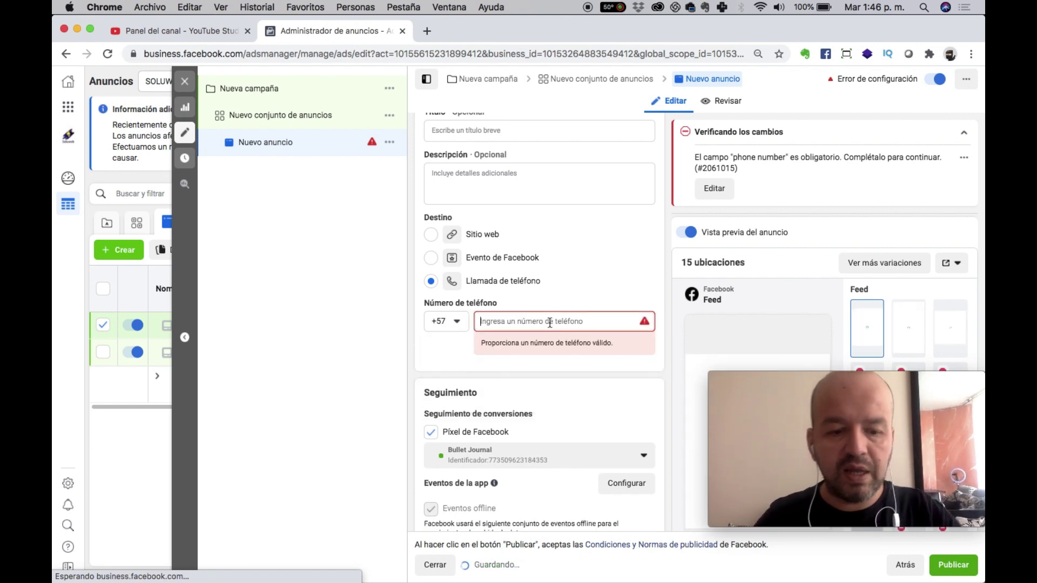
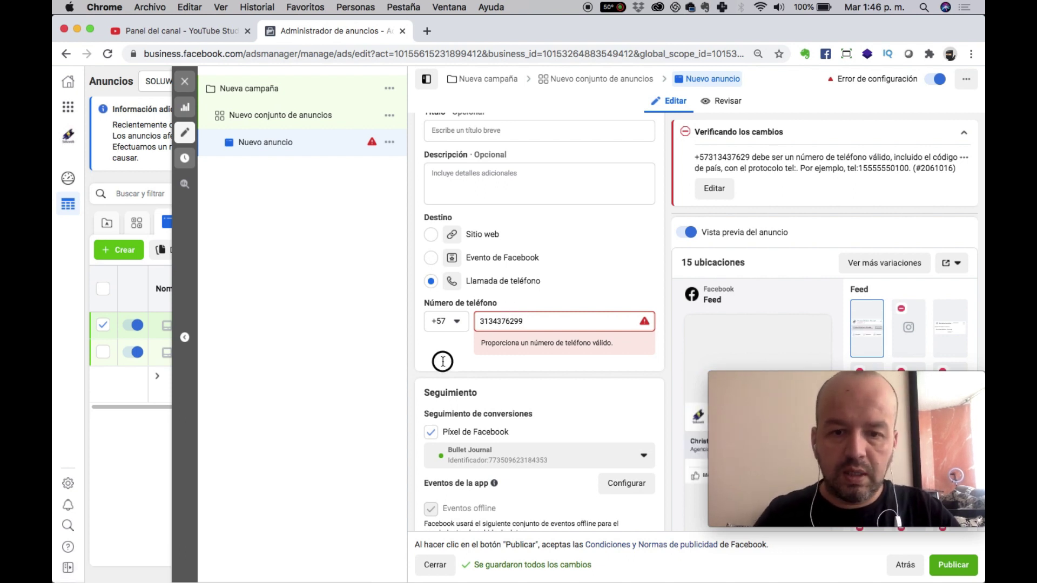
pyautogui.click(443, 361)
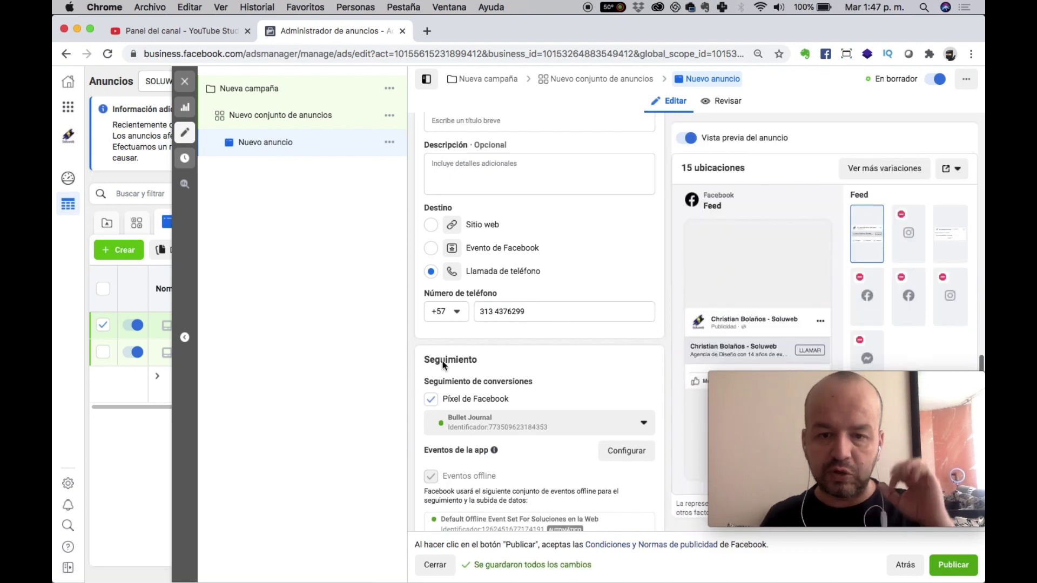
# Under Contenido multimedia, choose Agregar imagen to open the ad image library.
pyautogui.scroll(5, 442, 365)
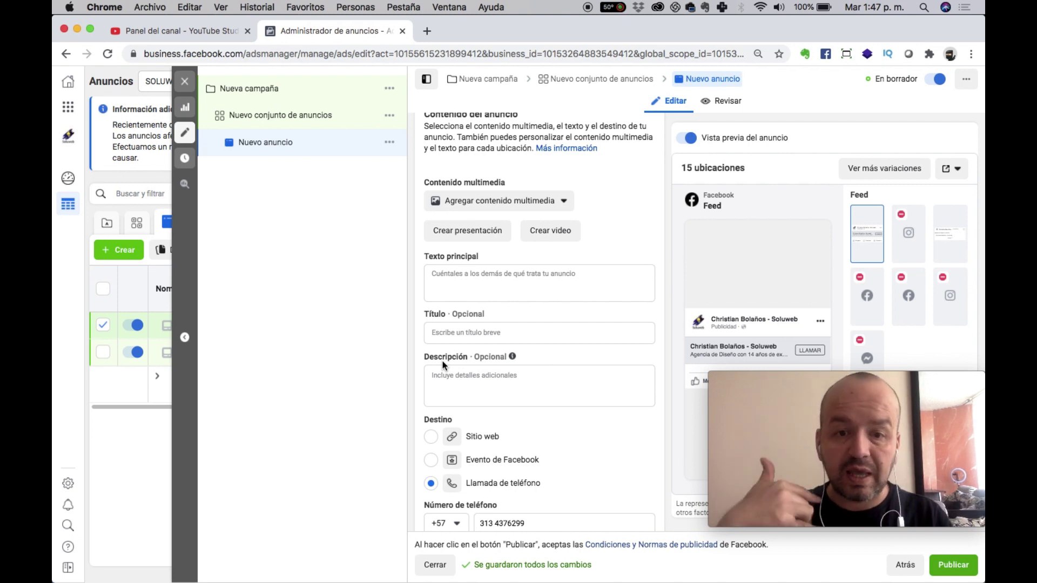
pyautogui.click(511, 209)
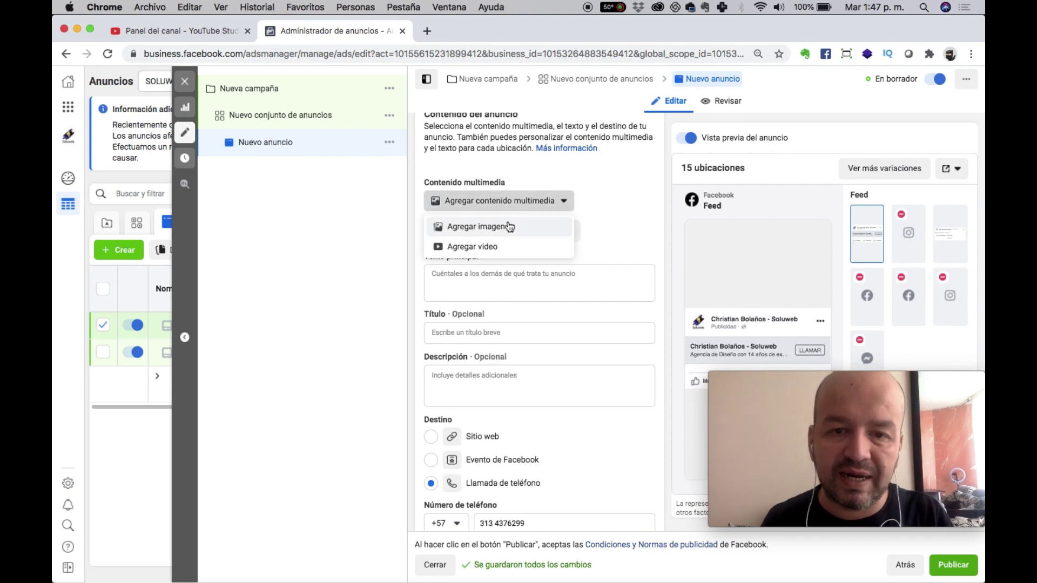
pyautogui.click(508, 226)
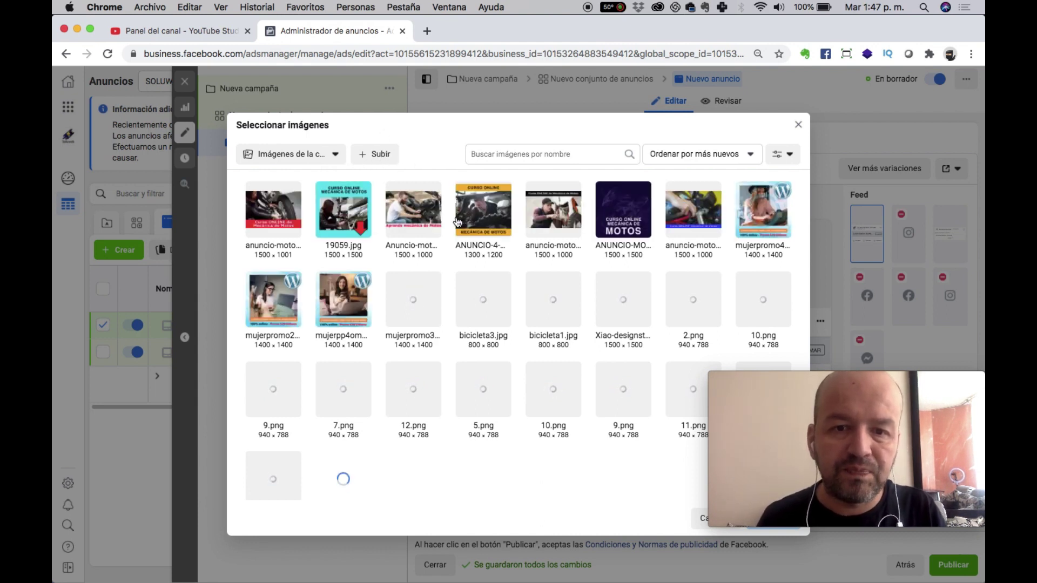
# Select the ANUNCIO-4-MOTOS.jpg image (1300 × 1200) as the ad's media and confirm.
pyautogui.click(502, 210)
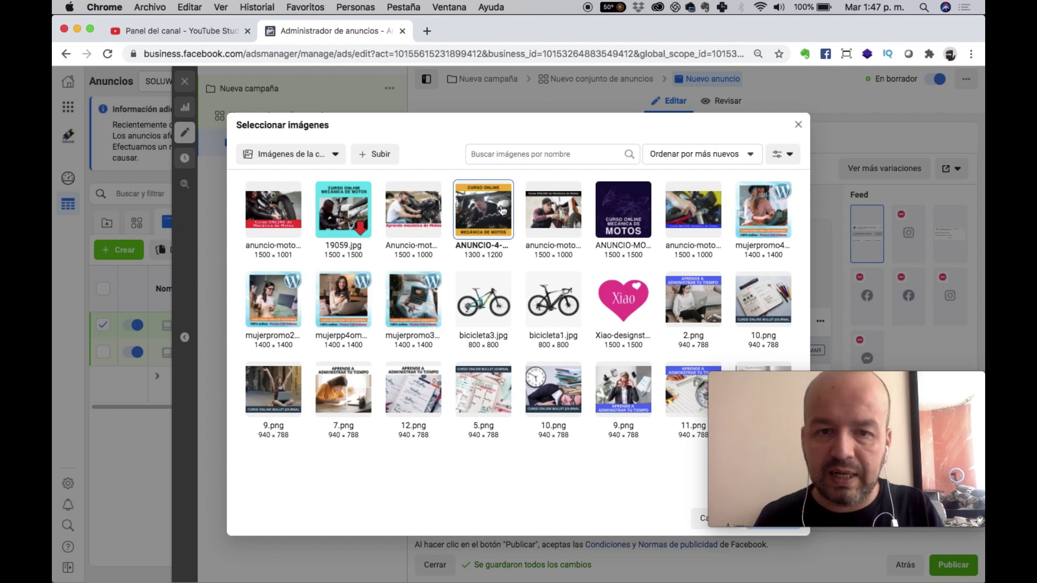
pyautogui.moveTo(819, 394); pyautogui.dragTo(832, 310)
pyautogui.click(770, 520)
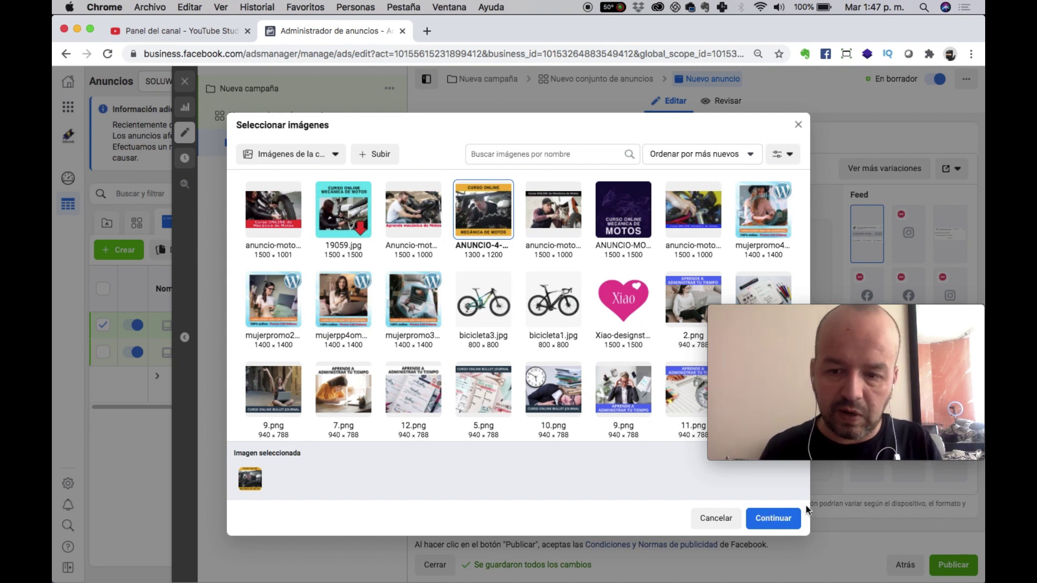
pyautogui.click(752, 515)
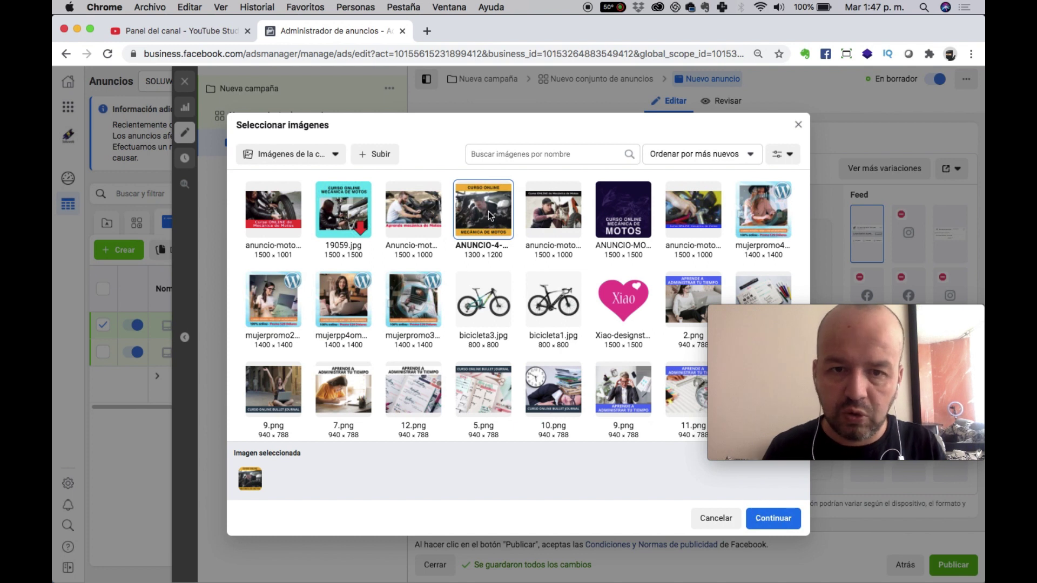
pyautogui.click(773, 519)
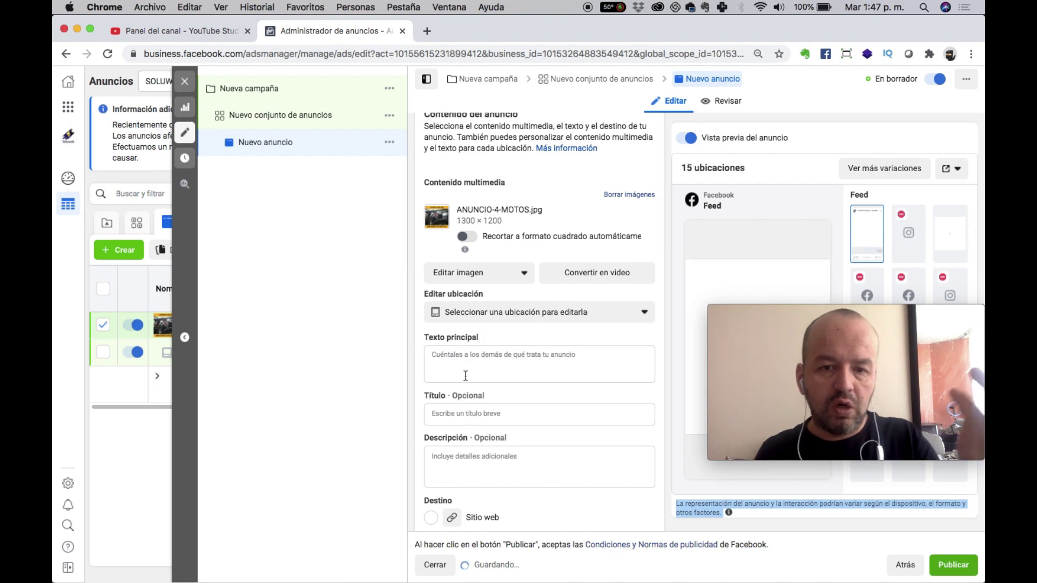
pyautogui.click(465, 413)
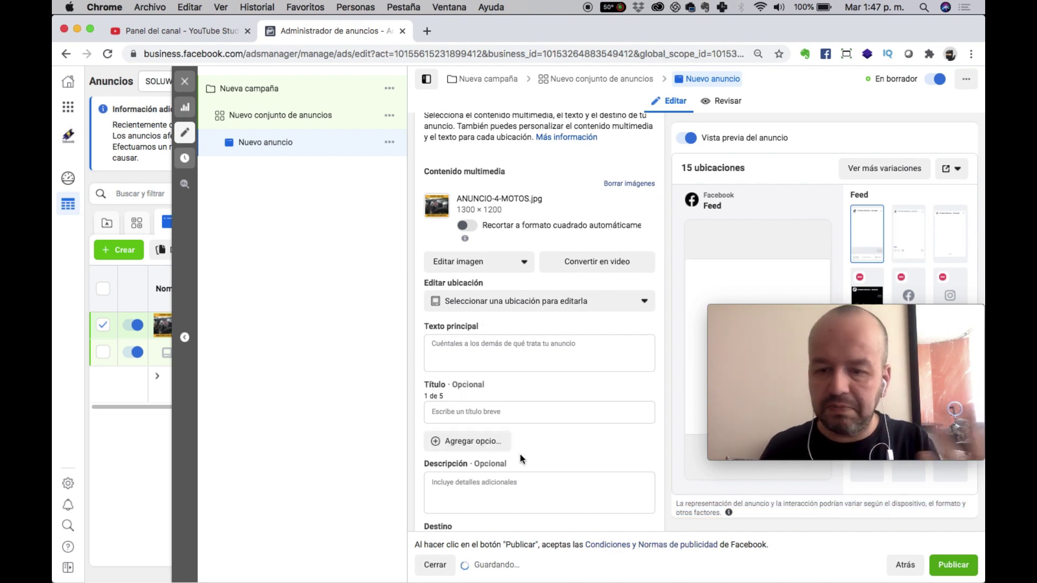
pyautogui.scroll(-3, 540, 432)
pyautogui.scroll(-5, 624, 410)
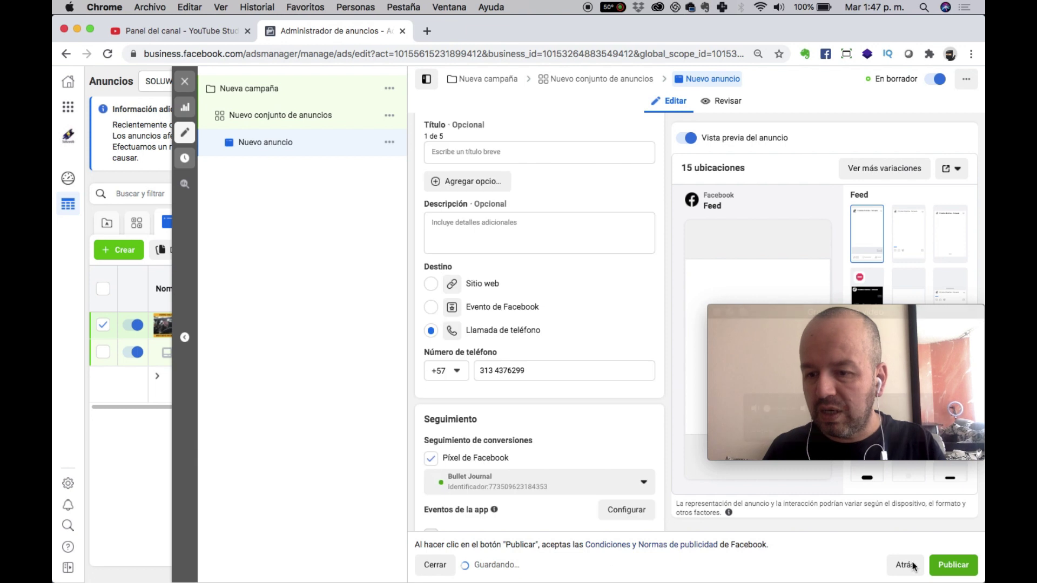
pyautogui.scroll(-4, 590, 445)
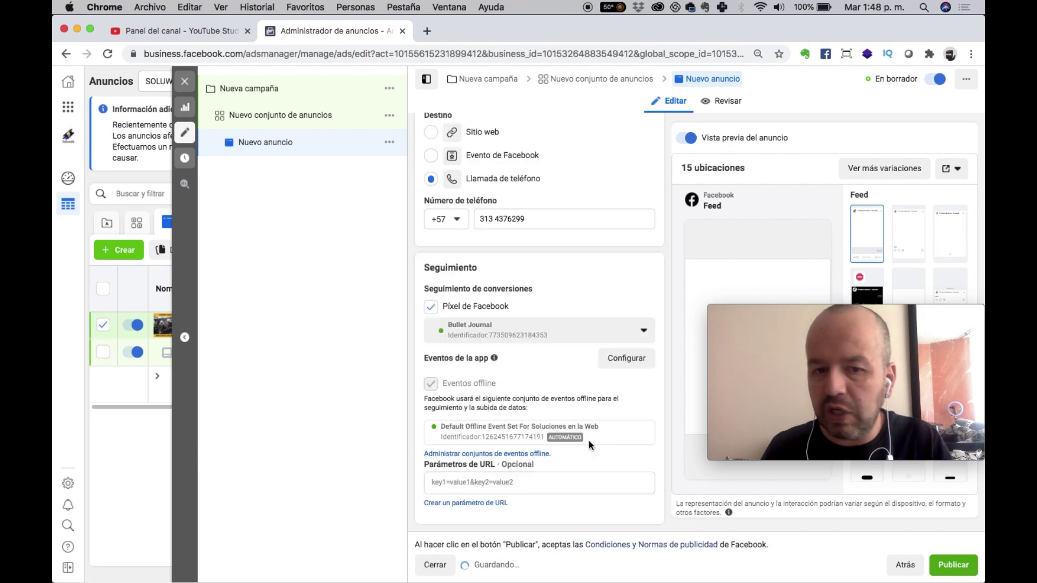
pyautogui.scroll(4, 590, 445)
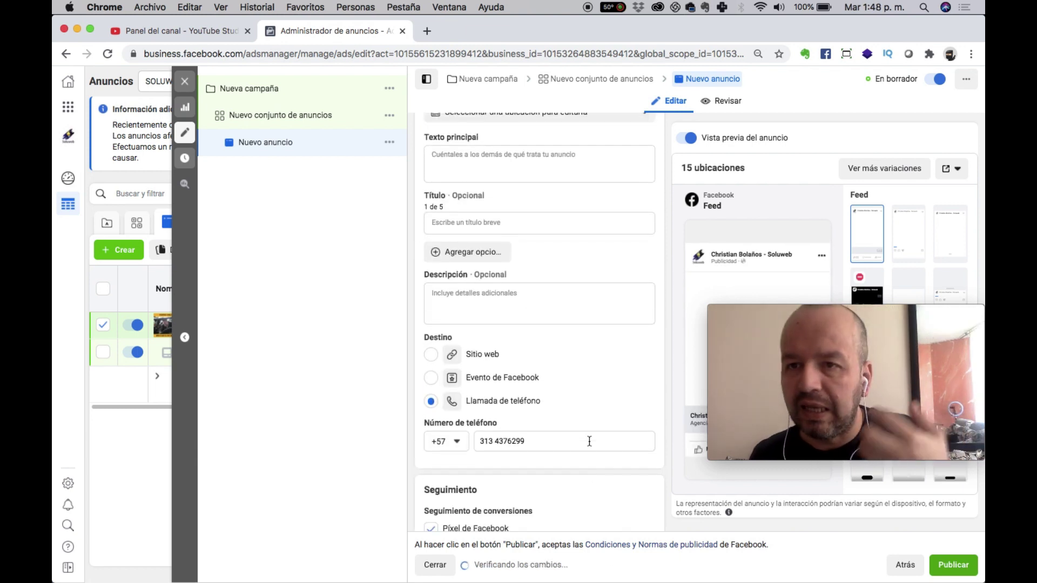
pyautogui.scroll(8, 590, 443)
pyautogui.scroll(1, 590, 446)
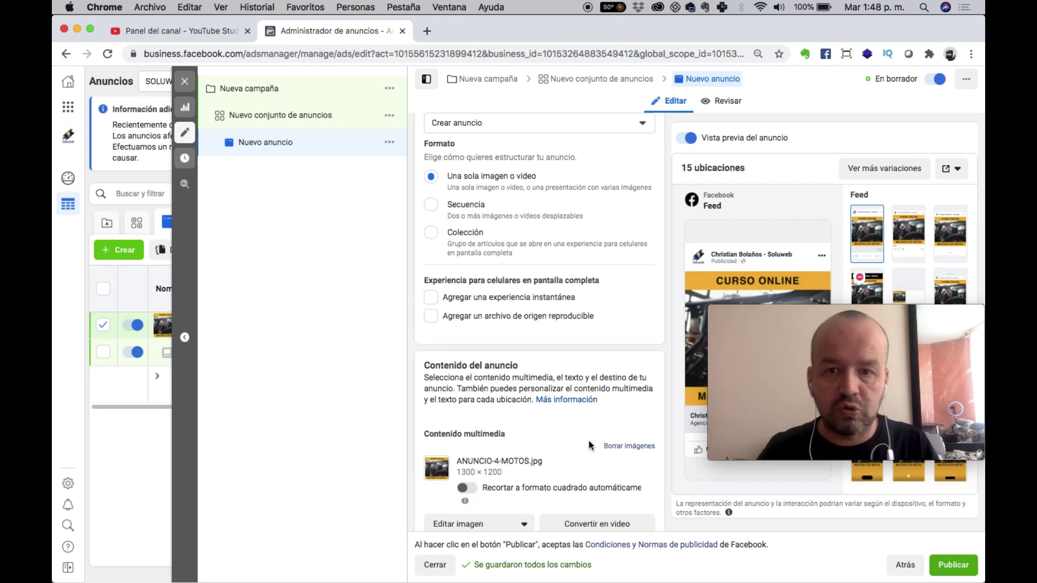
pyautogui.scroll(-2, 591, 445)
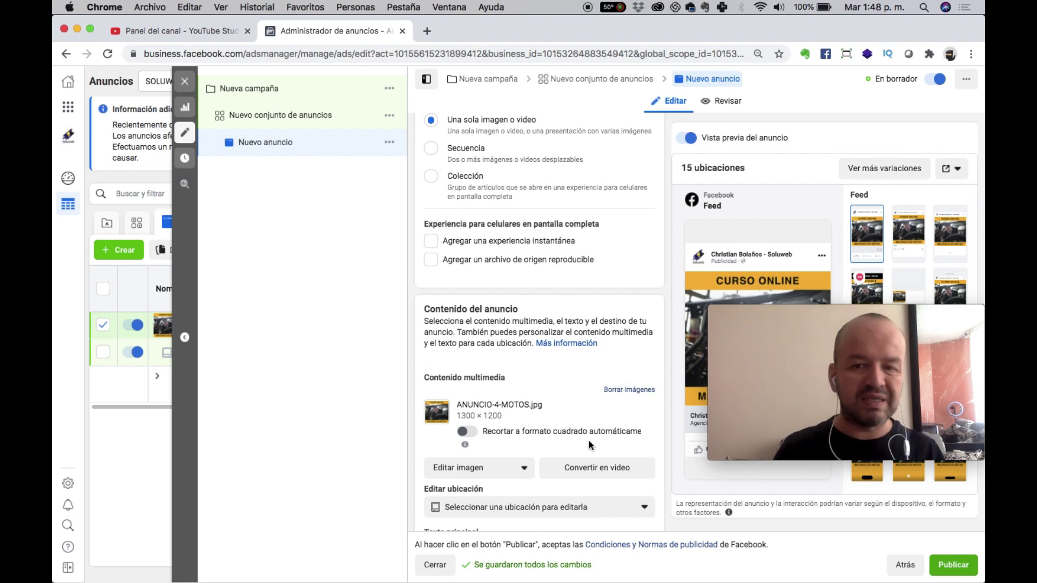
pyautogui.scroll(-10, 590, 446)
pyautogui.click(312, 124)
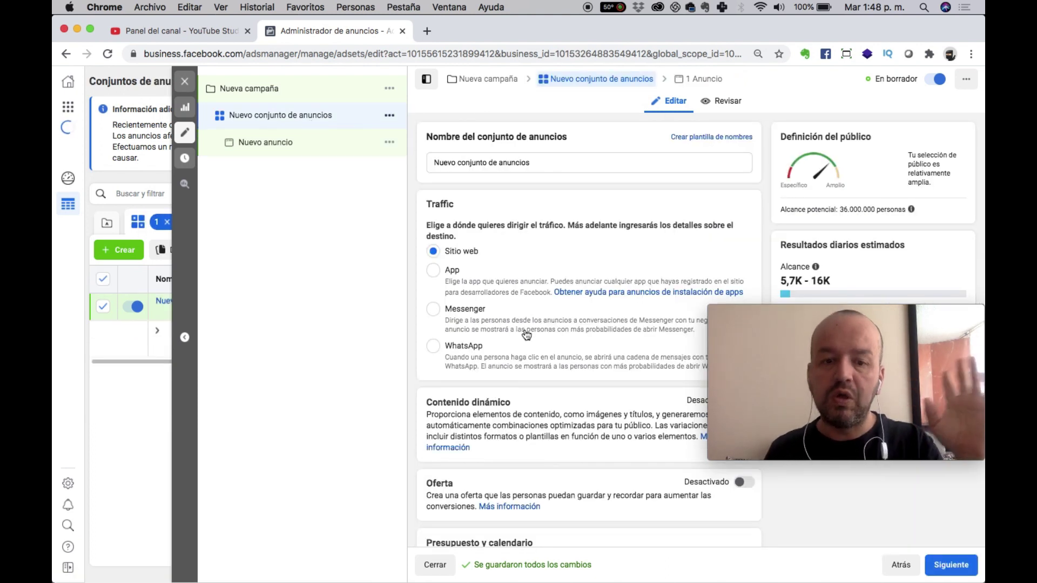
pyautogui.scroll(-4, 616, 251)
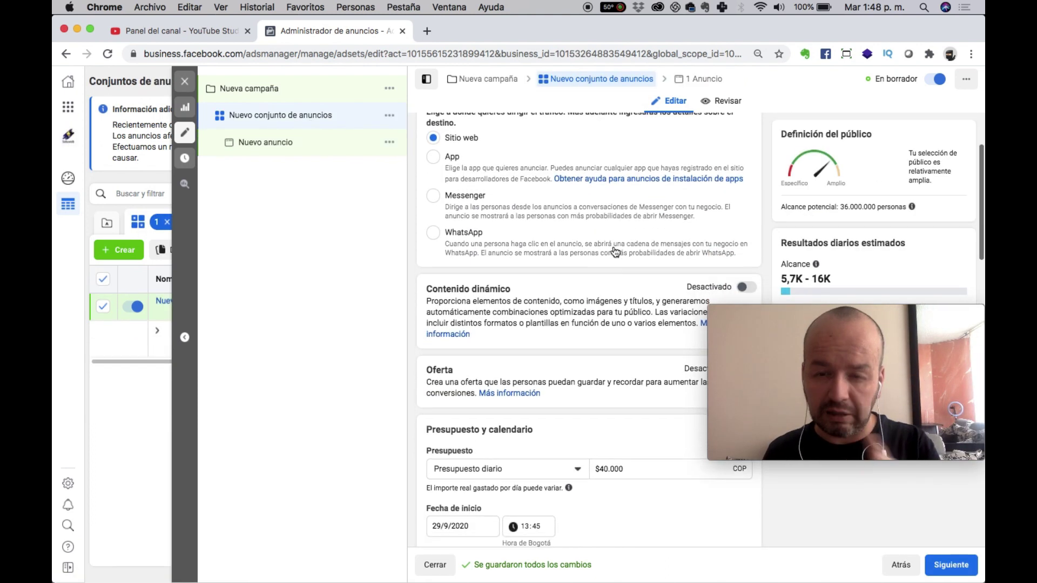
pyautogui.scroll(-7, 683, 258)
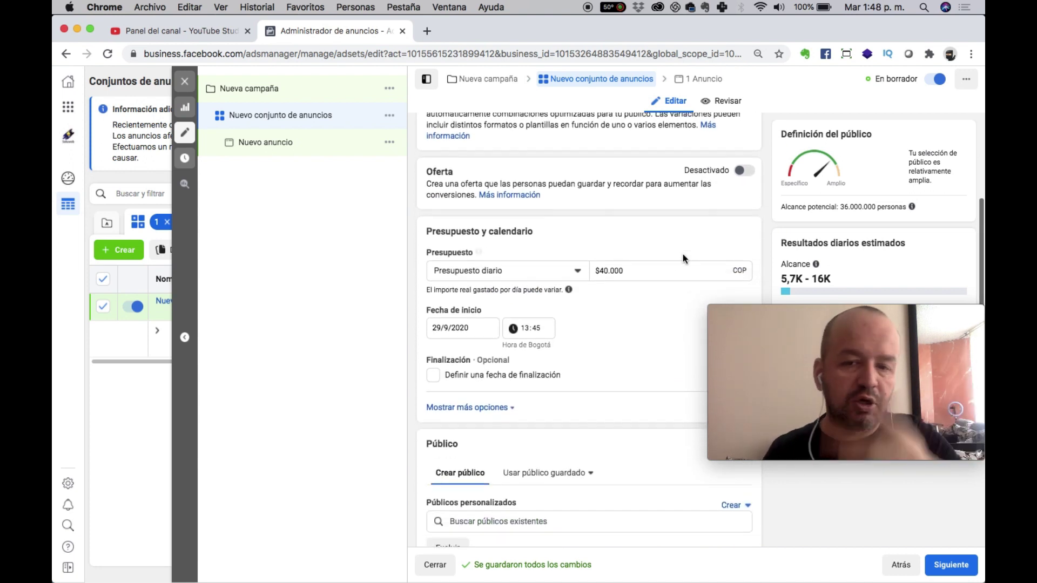
pyautogui.scroll(-3, 683, 258)
pyautogui.click(940, 573)
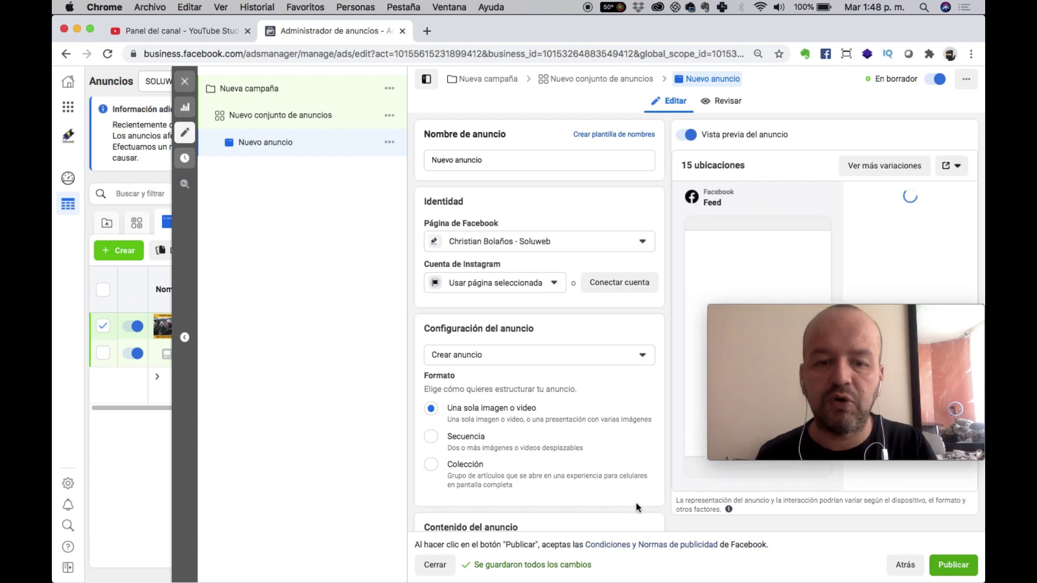
pyautogui.scroll(-5, 636, 501)
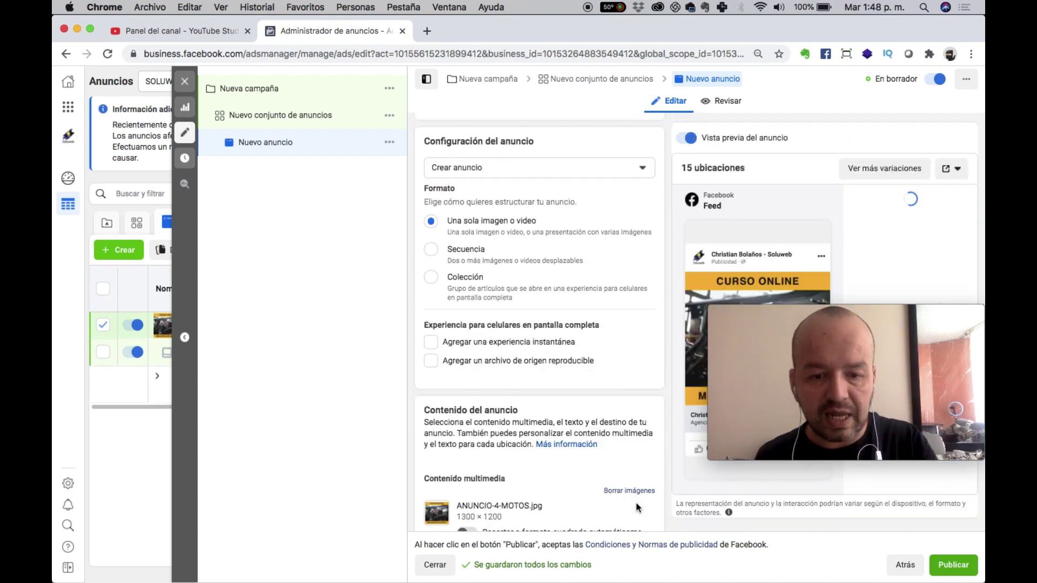